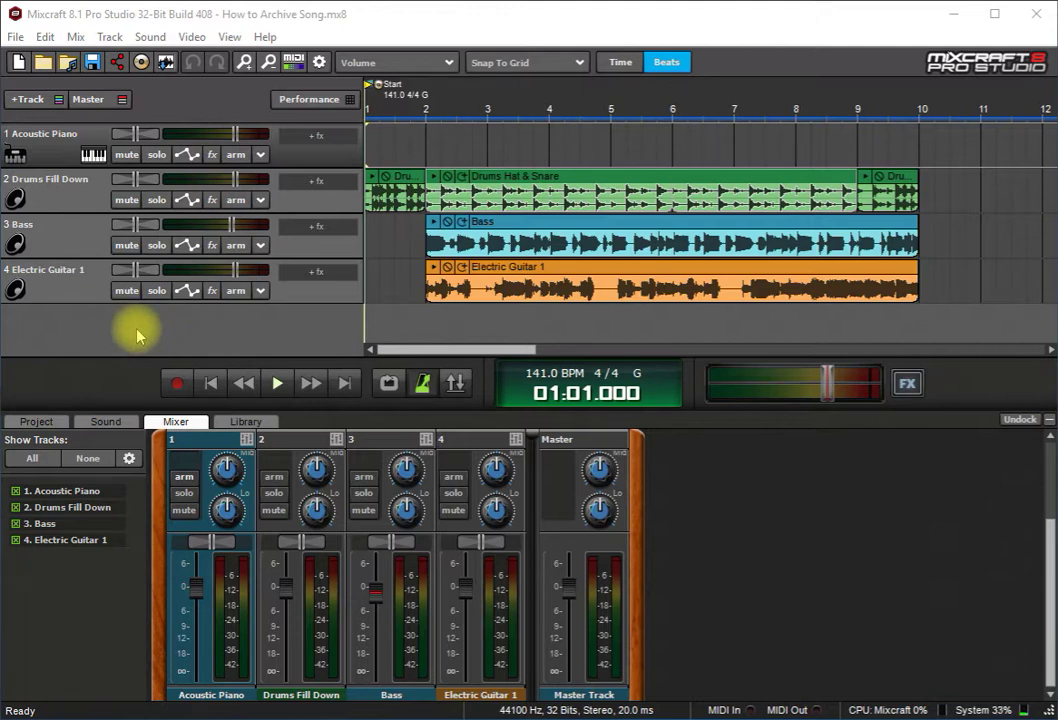
- Show the Project tab and review its Title, Comments and Project Notes fields
click(46, 424)
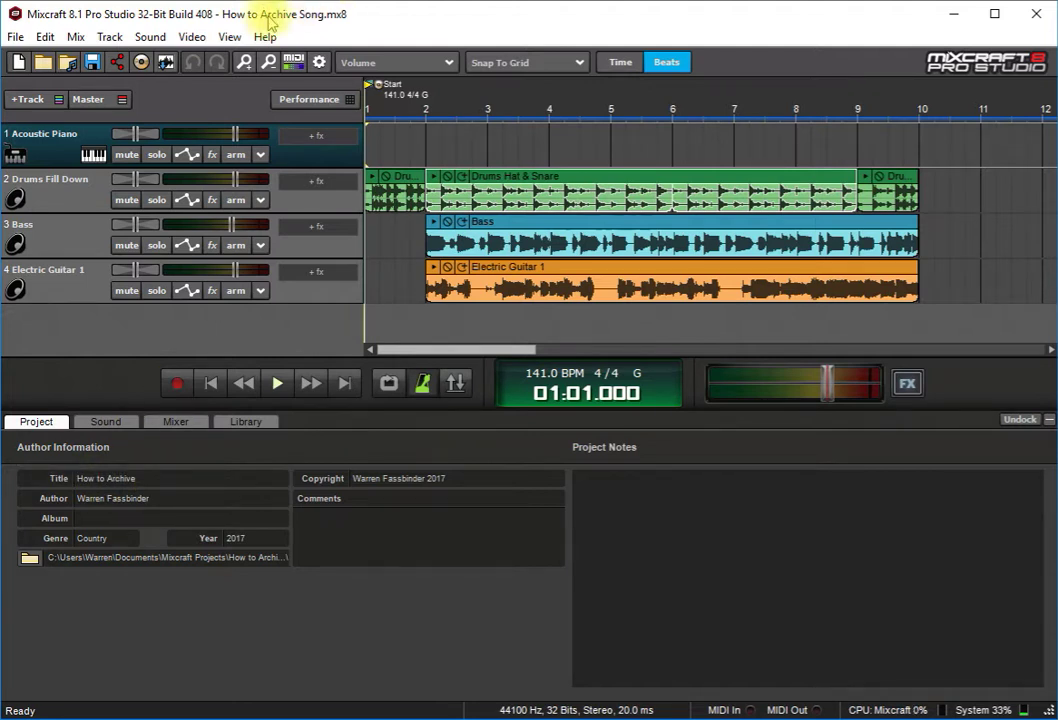
click(162, 480)
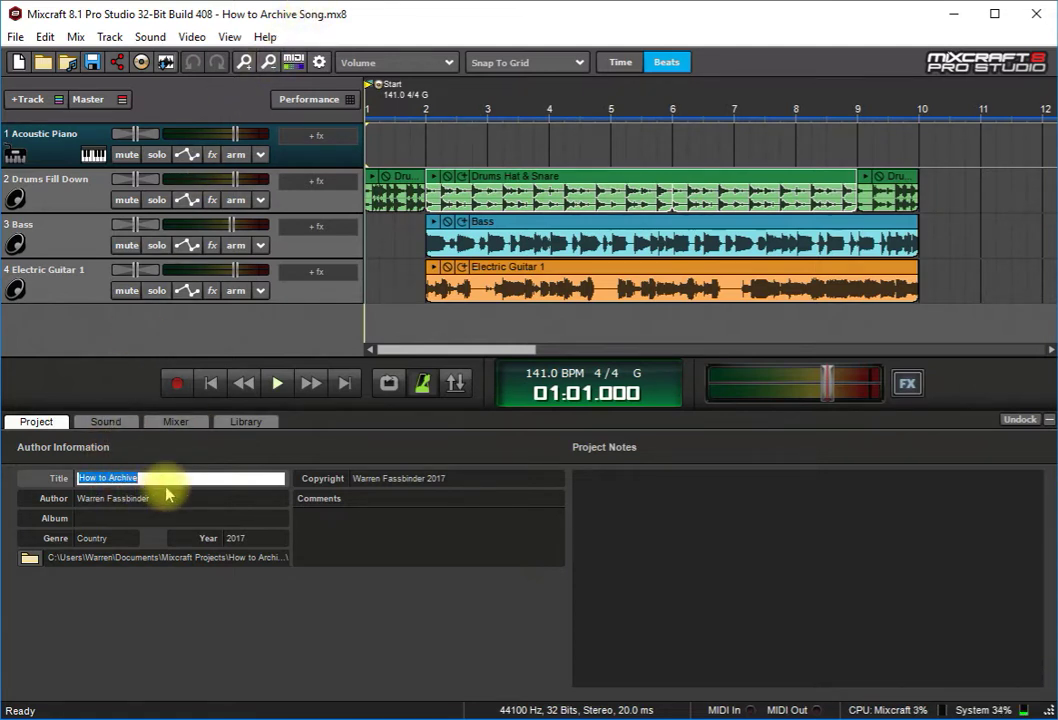
click(168, 480)
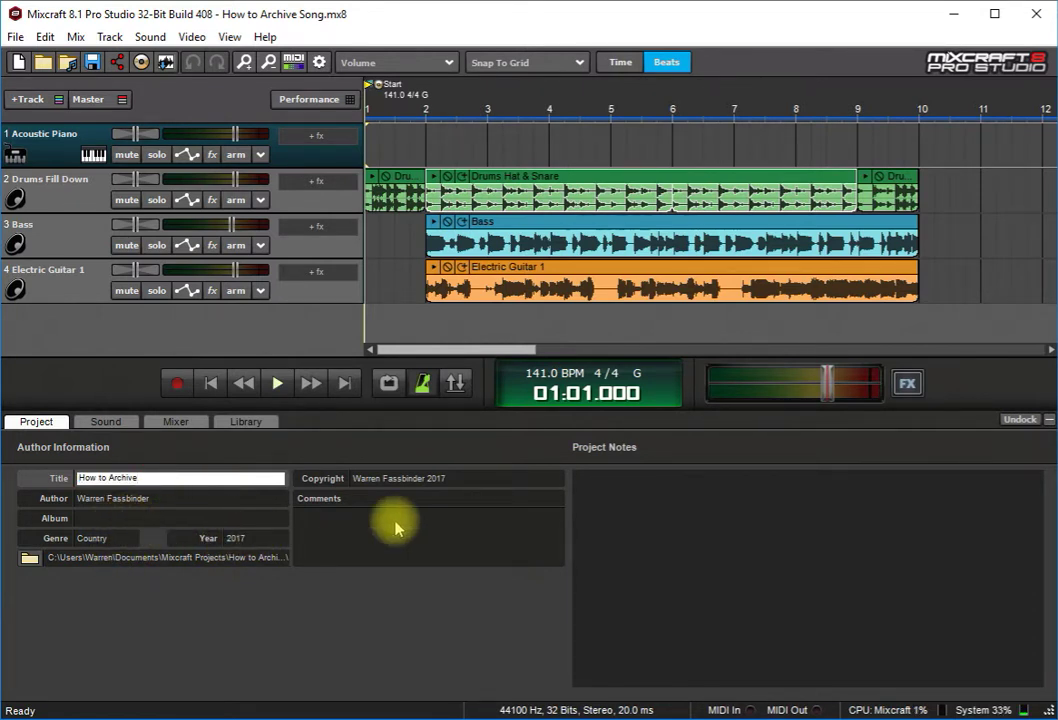
click(352, 510)
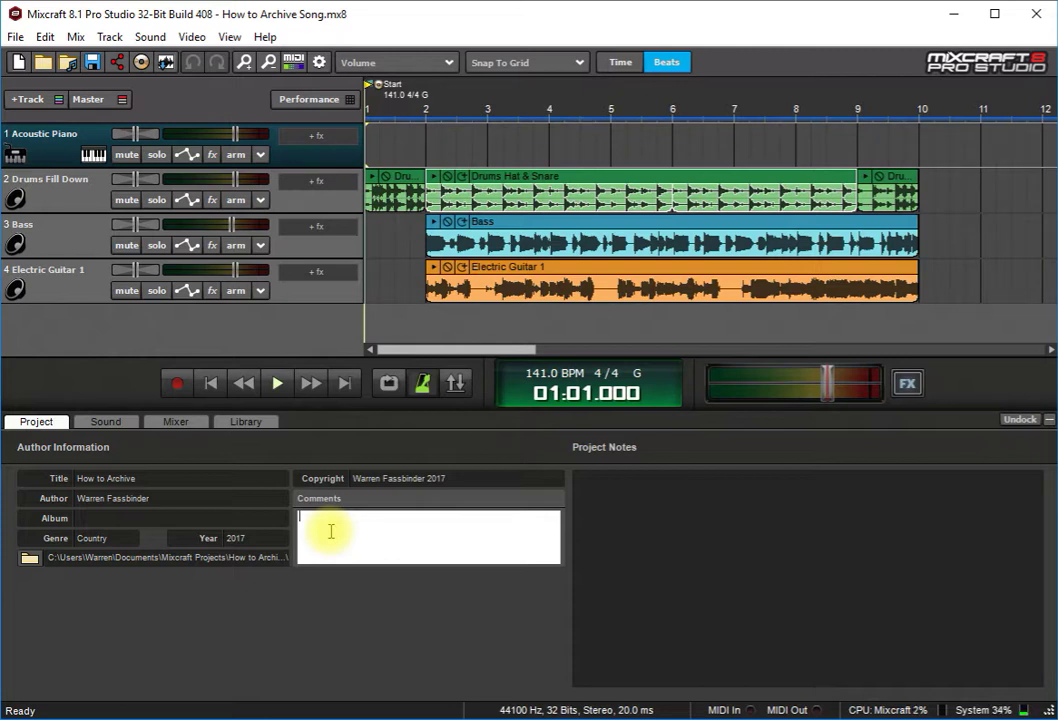
click(690, 495)
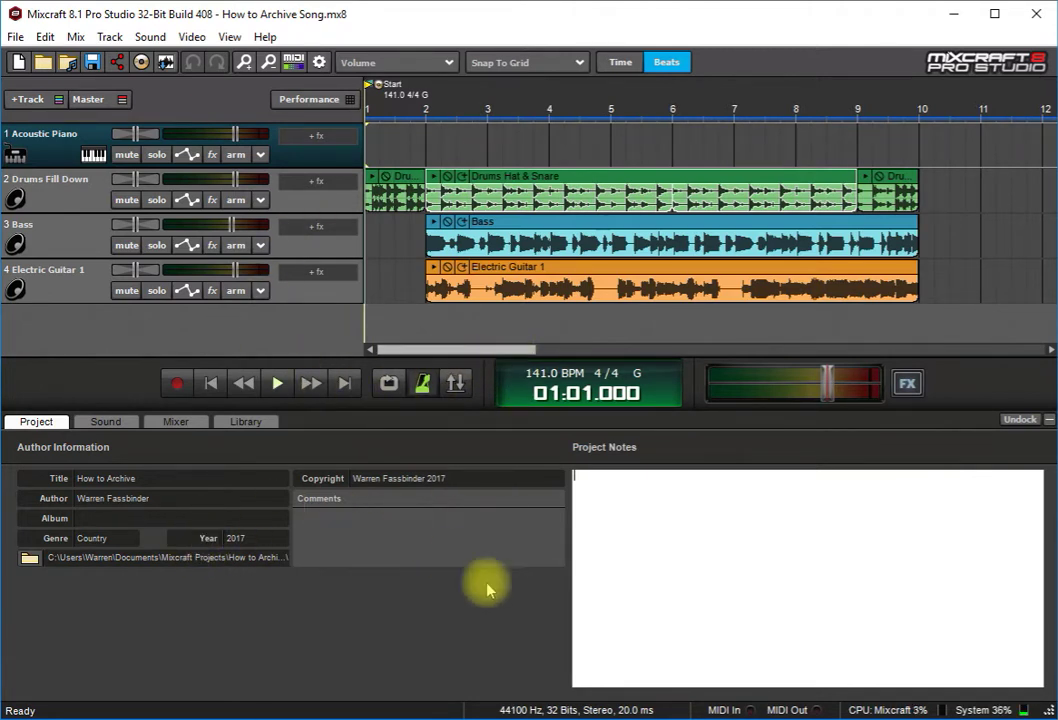
- Start copying the project files to a folder with Copy Project Files To > Folder
click(16, 40)
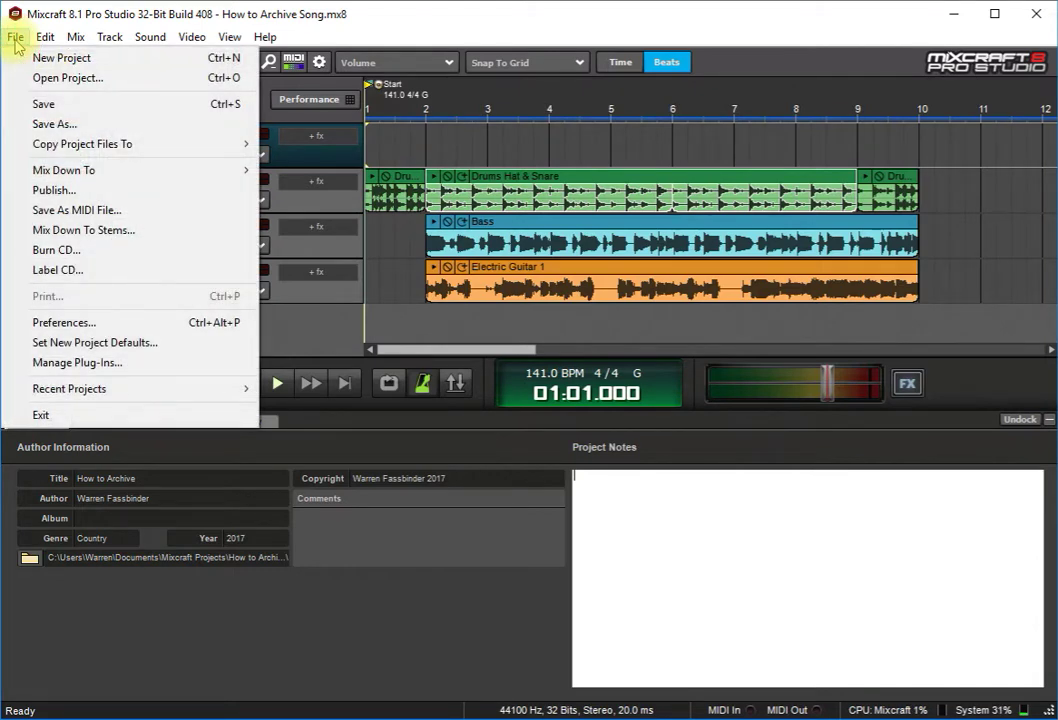
mouse_move(118, 146)
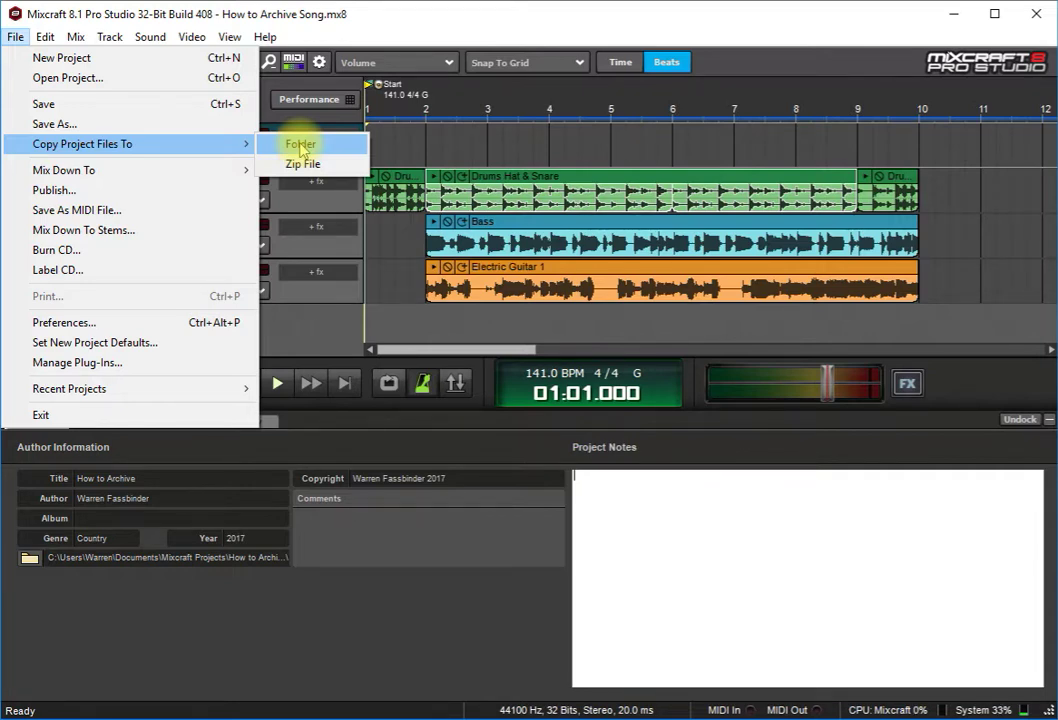
click(300, 146)
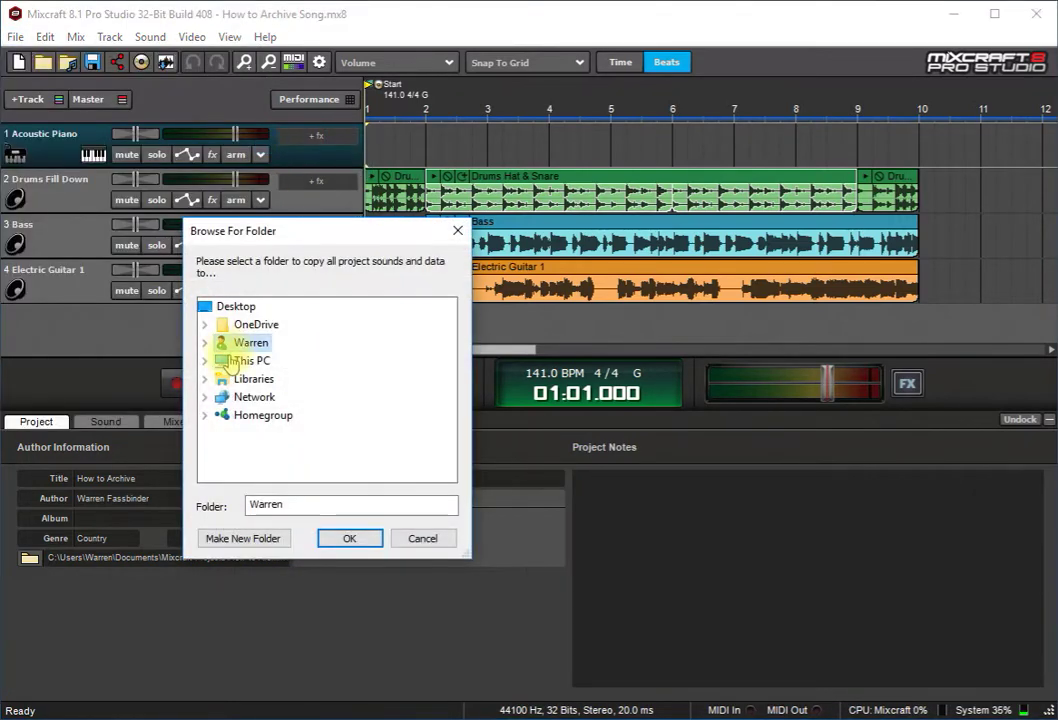
- Create a new folder named 'How to Archive' on the Desktop
click(236, 306)
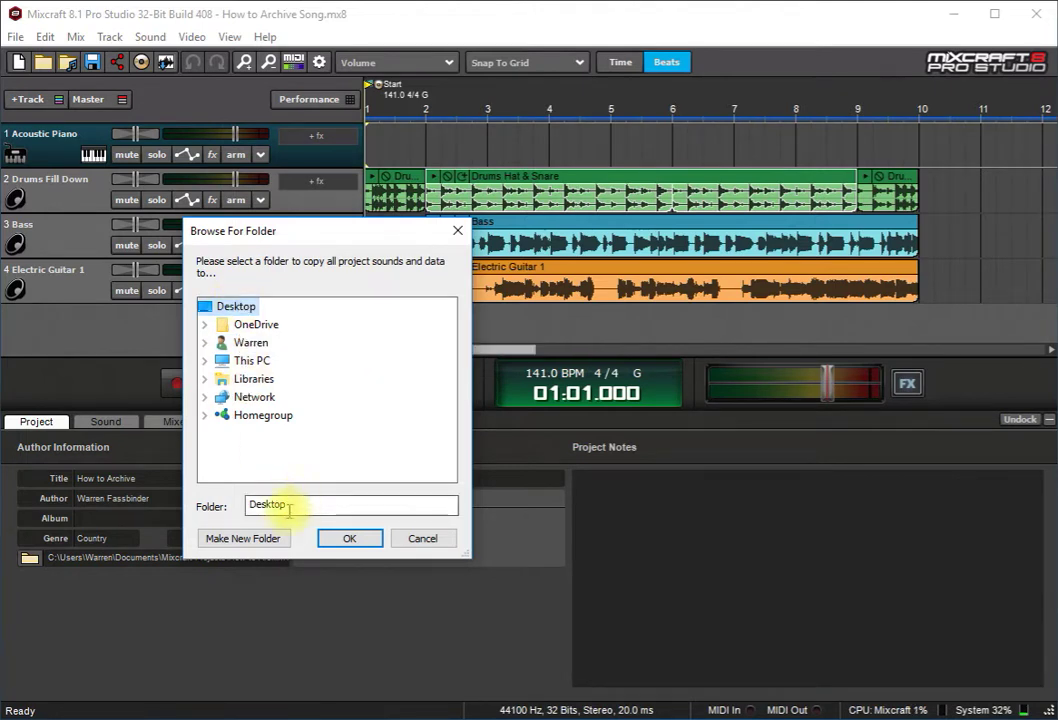
click(268, 539)
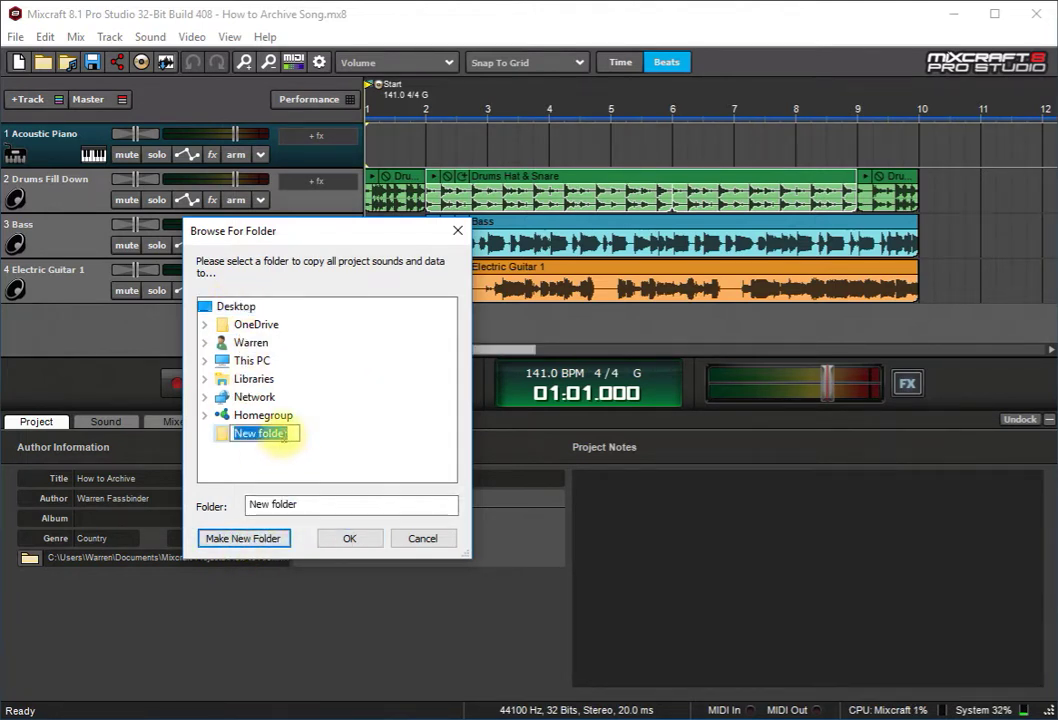
text(H)
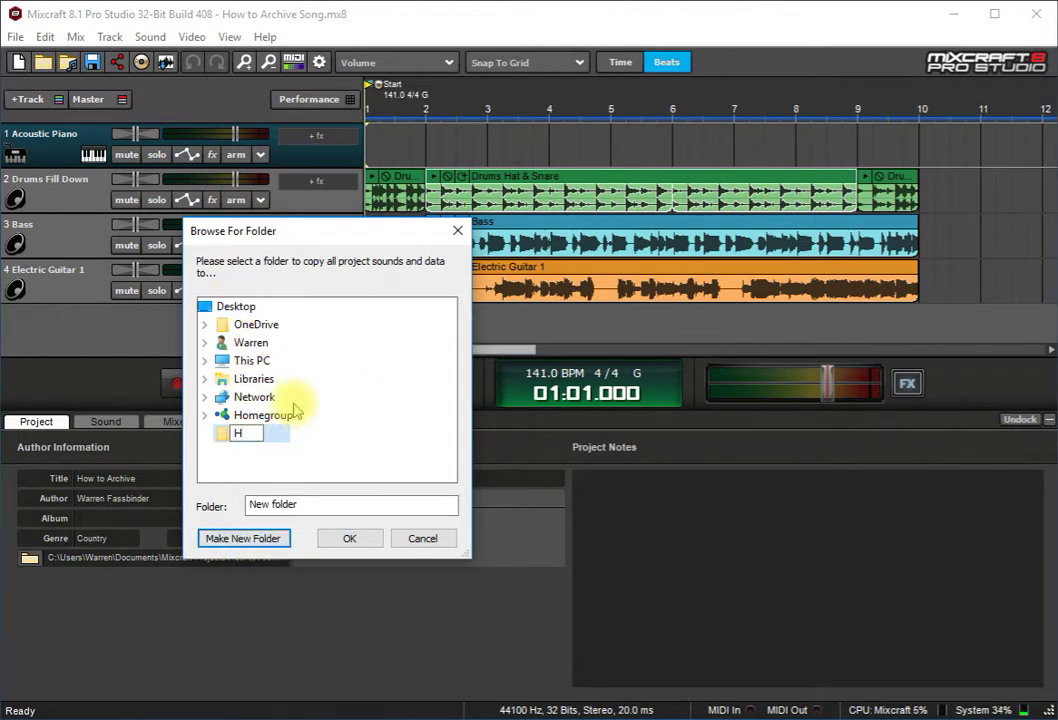
text(ow to Archi)
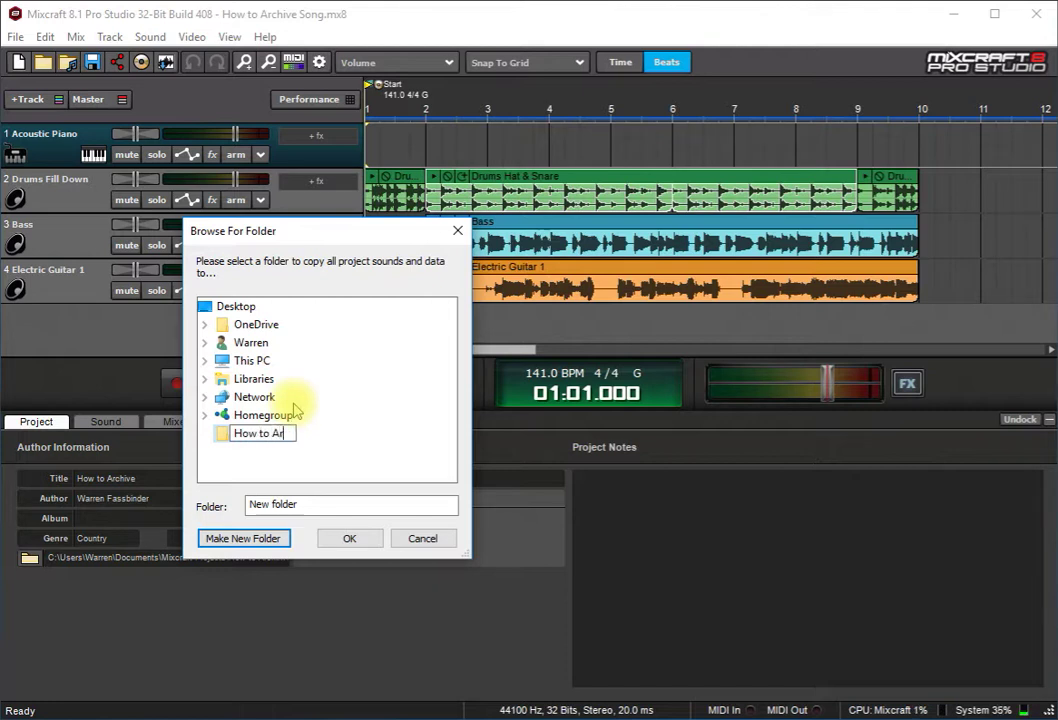
key(BackSpace)
key(BackSpace)
text(hi)
key(BackSpace)
key(BackSpace)
key(BackSpace)
text(chive)
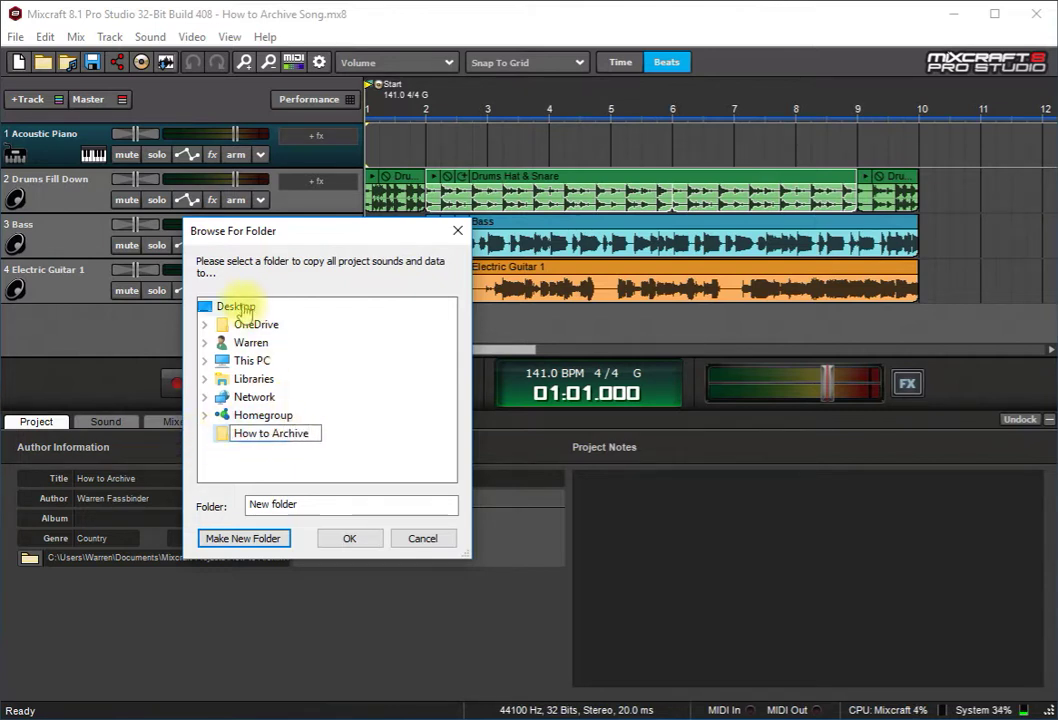
click(240, 308)
- Select the How to Archive folder as the copy destination
click(262, 436)
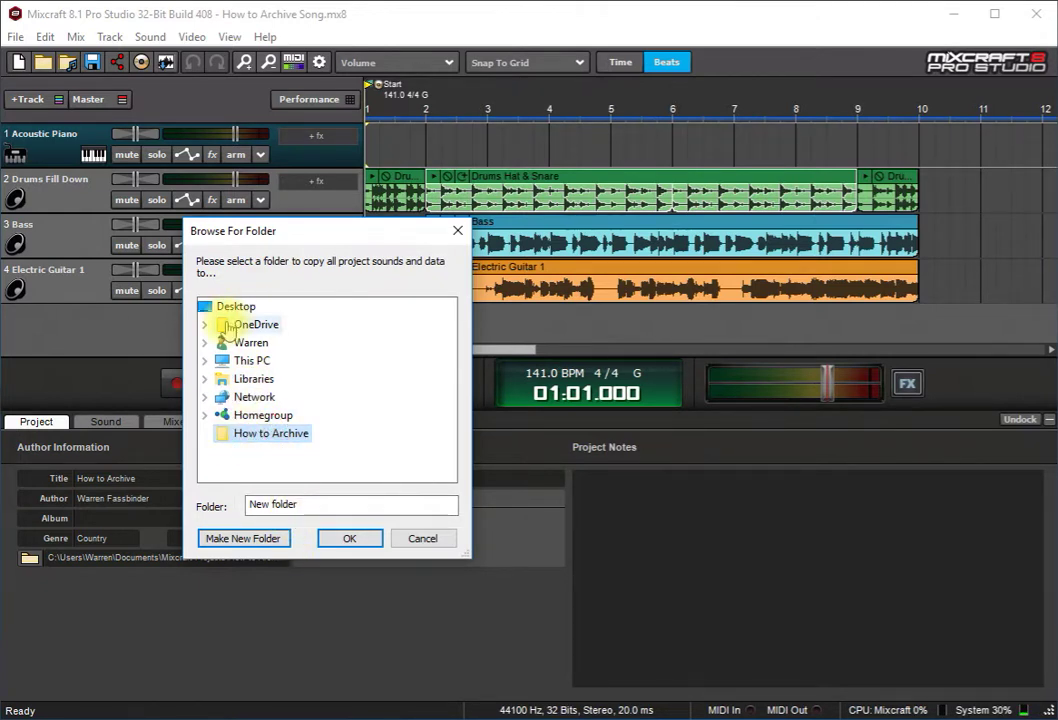
click(236, 307)
click(264, 436)
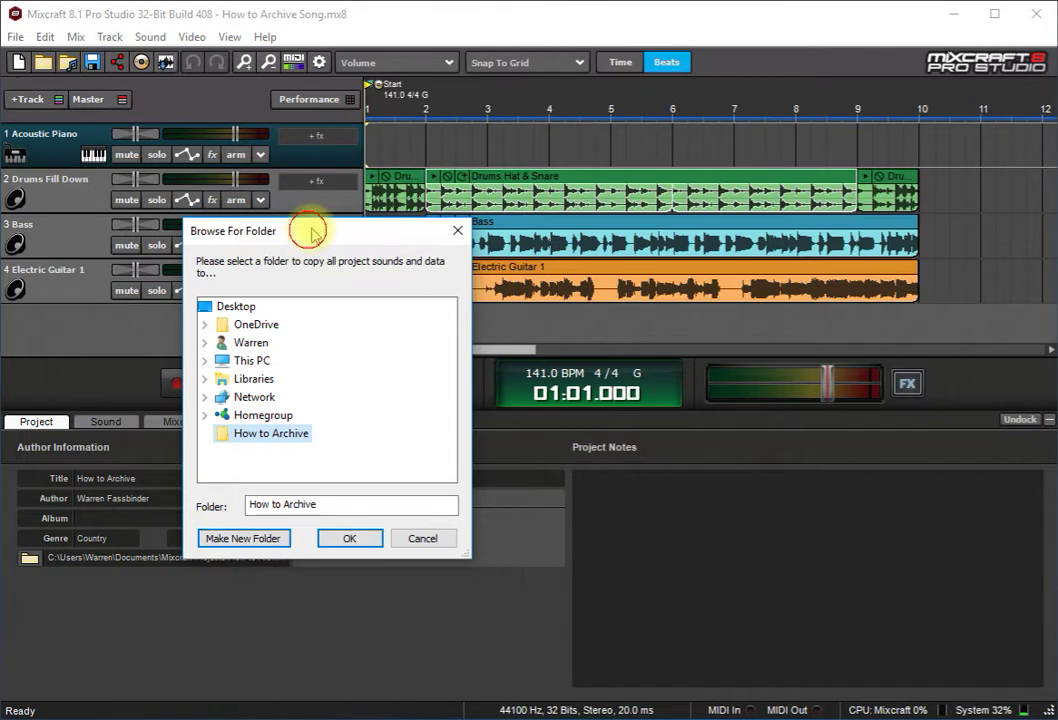
drag(312, 232, 331, 226)
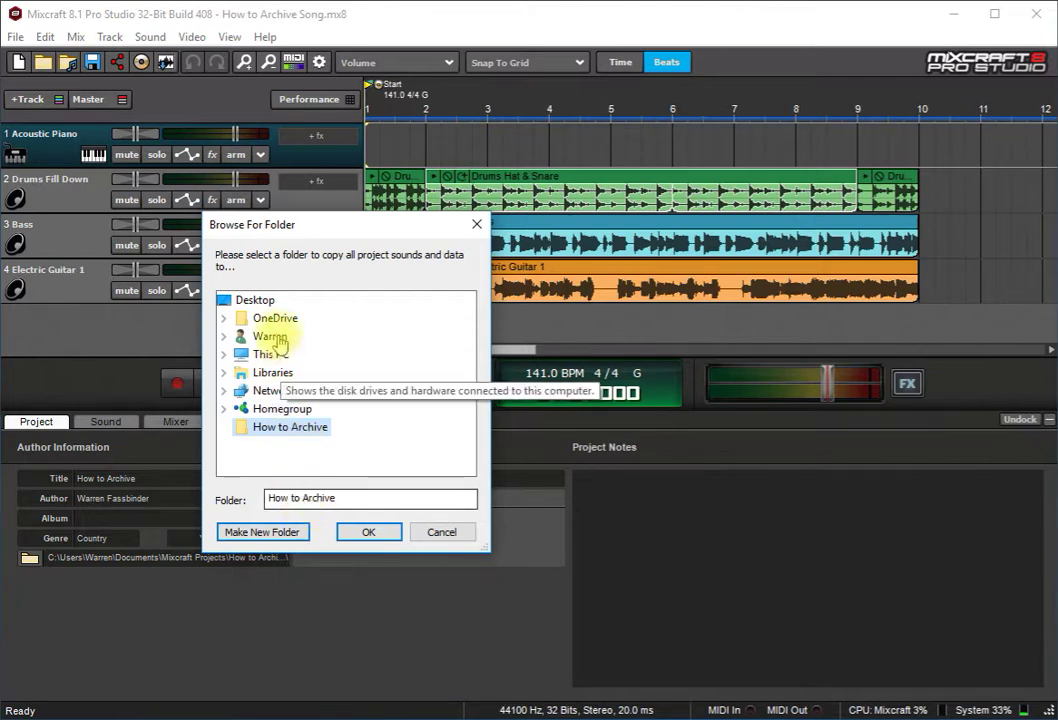
click(248, 297)
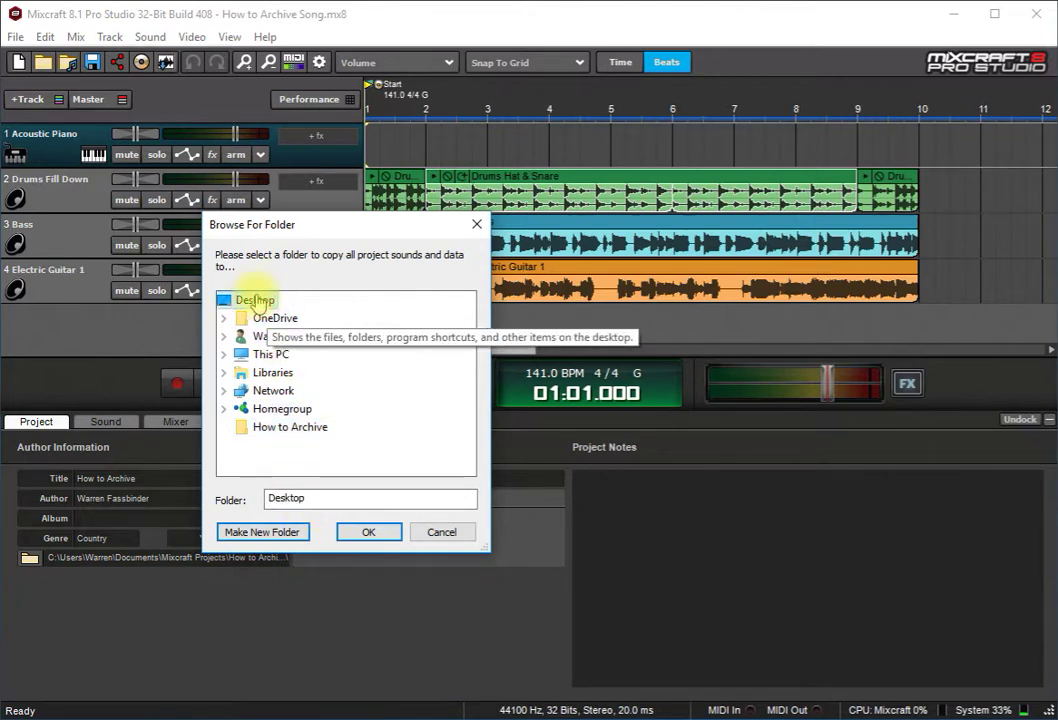
click(287, 427)
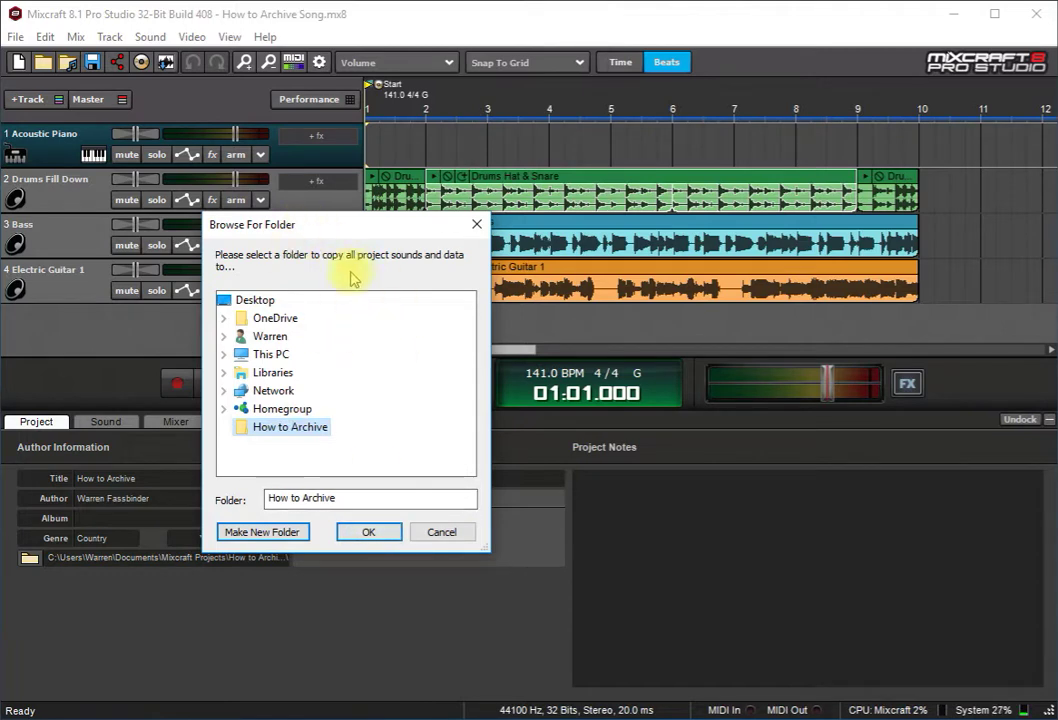
- Confirm the copy, accept the cleaning warning, include loop library sounds, and keep the project folder unchanged
click(368, 537)
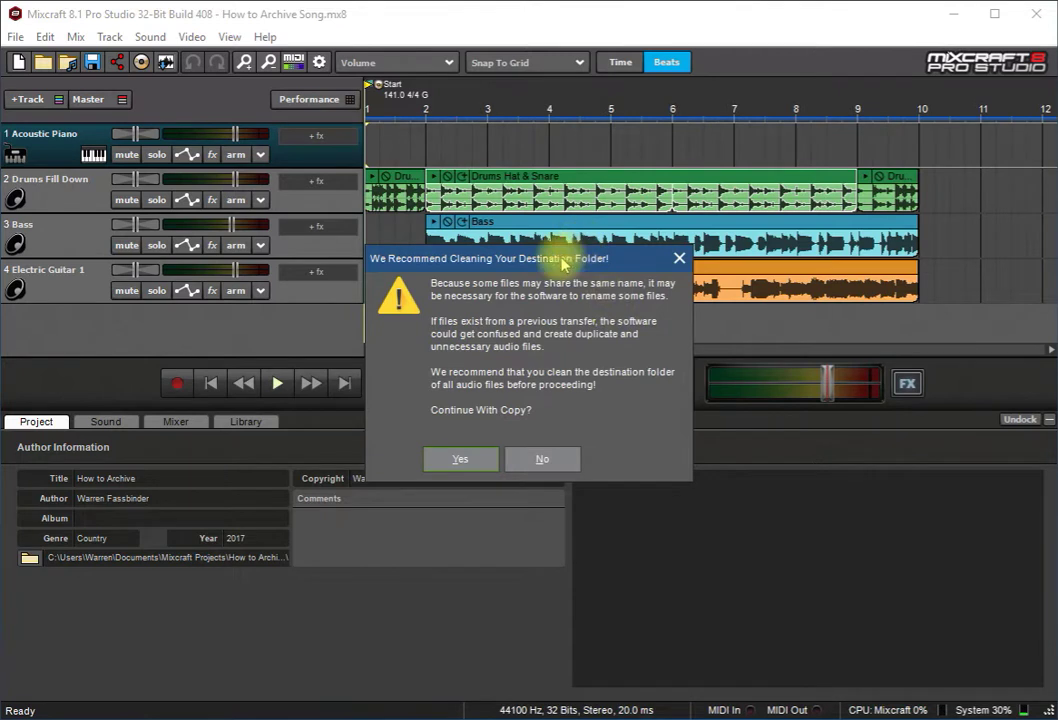
drag(562, 262, 577, 247)
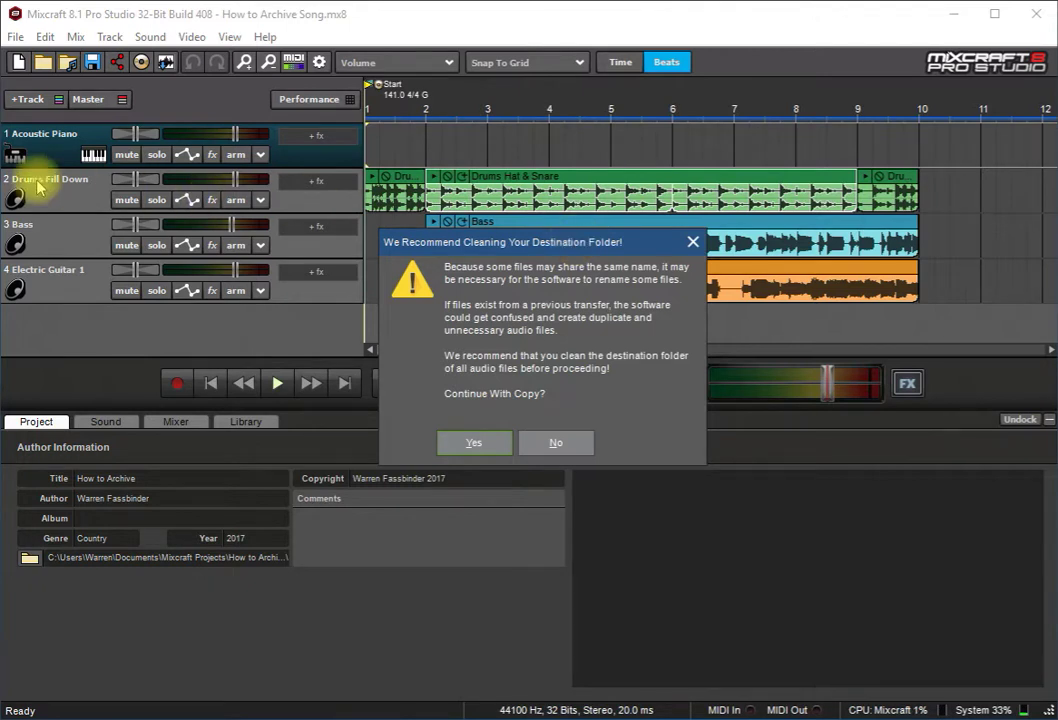
click(473, 445)
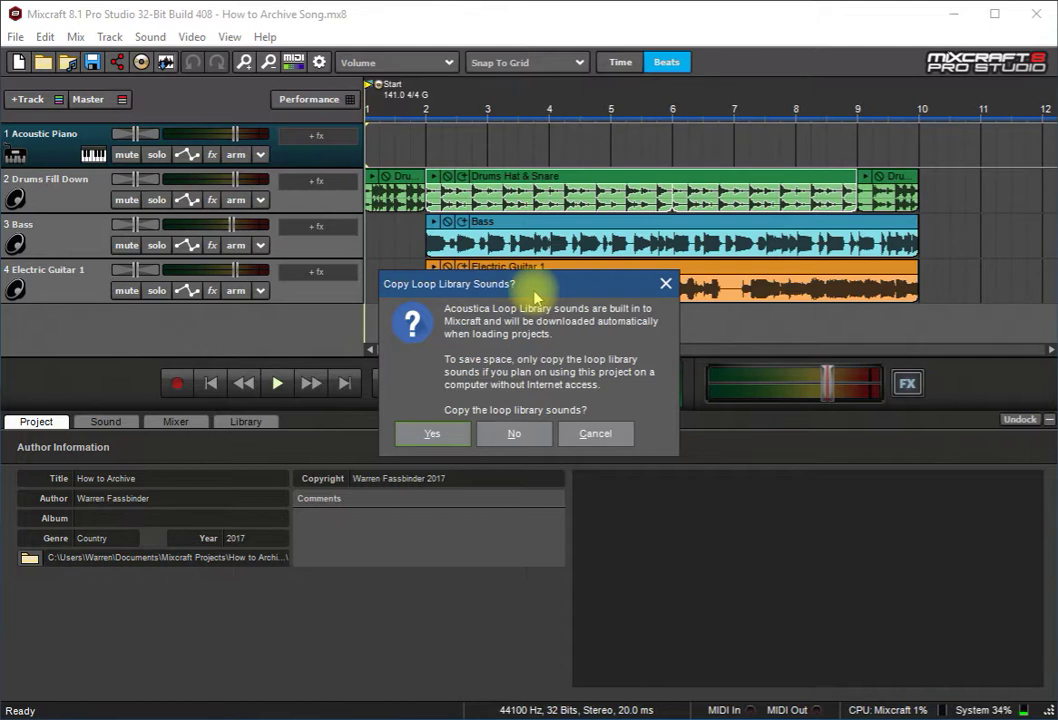
click(426, 435)
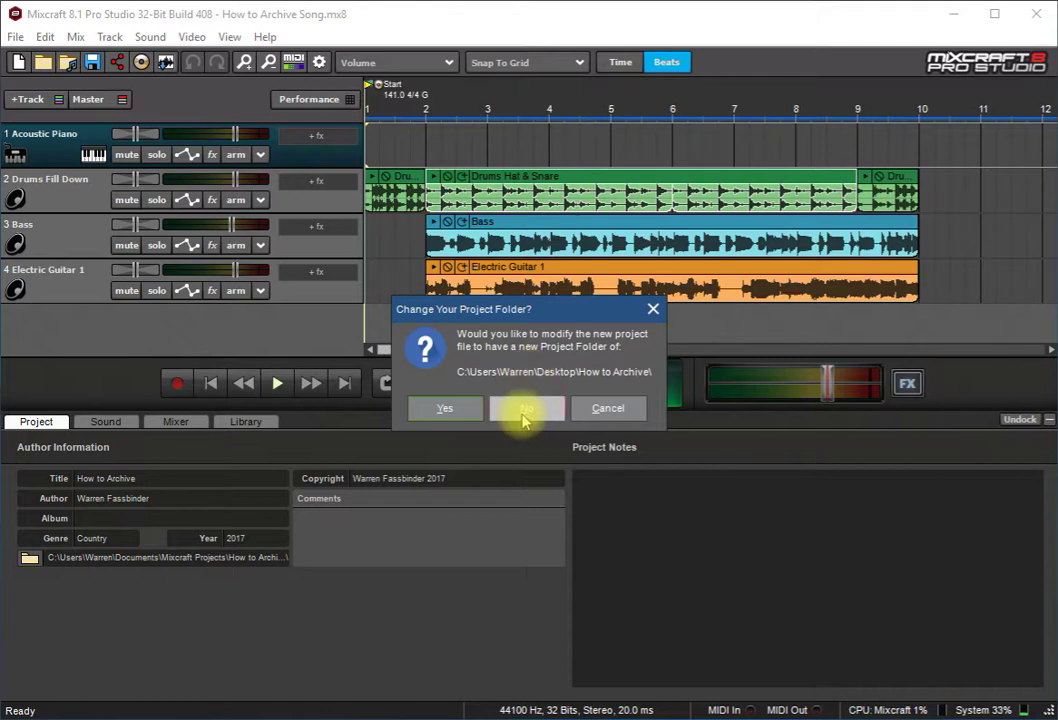
click(524, 412)
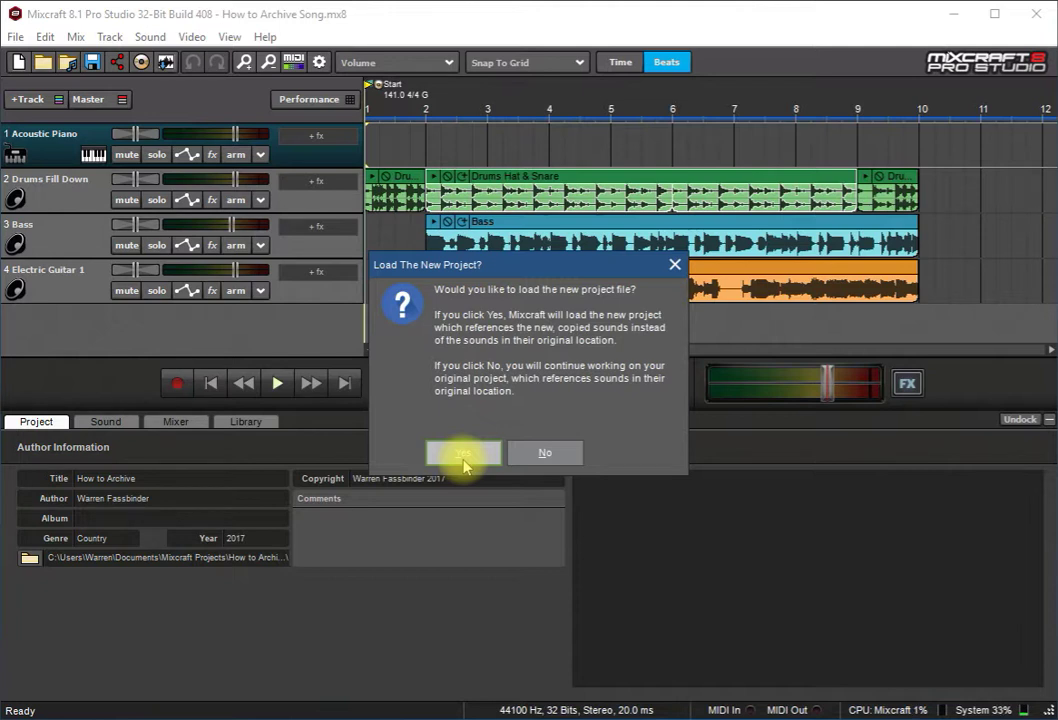
- Decline loading the copied project and minimize Mixcraft to show the desktop
click(540, 458)
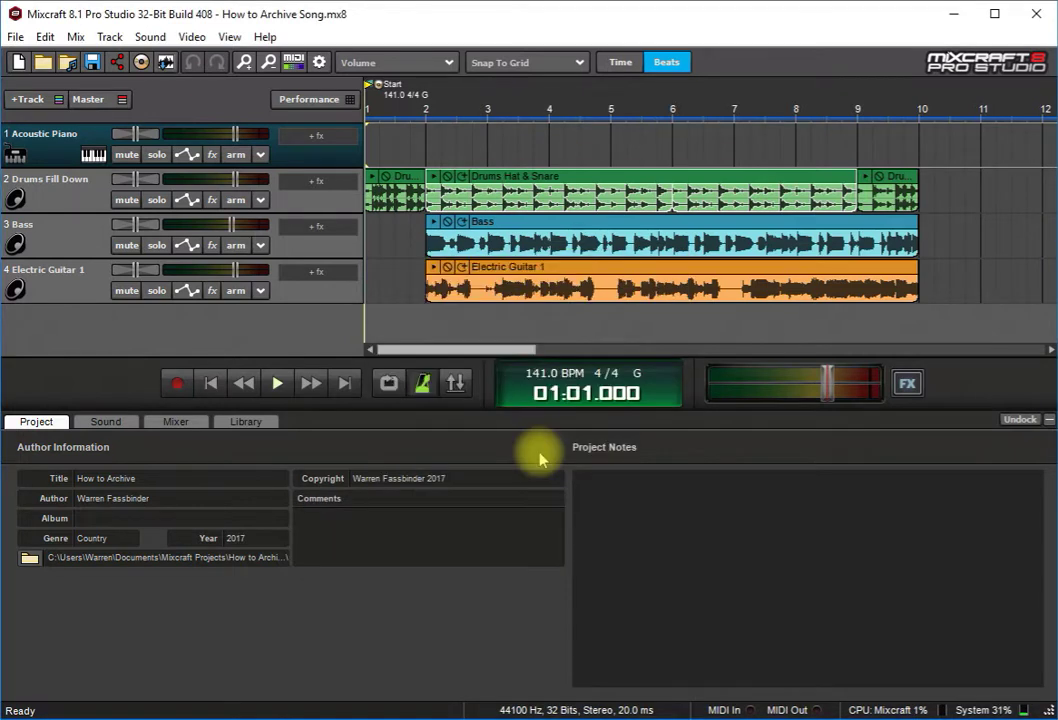
click(953, 16)
- Open the How to Archive desktop folder to check the .ogg files and How to Archive Song.mx8
drag(432, 130, 380, 115)
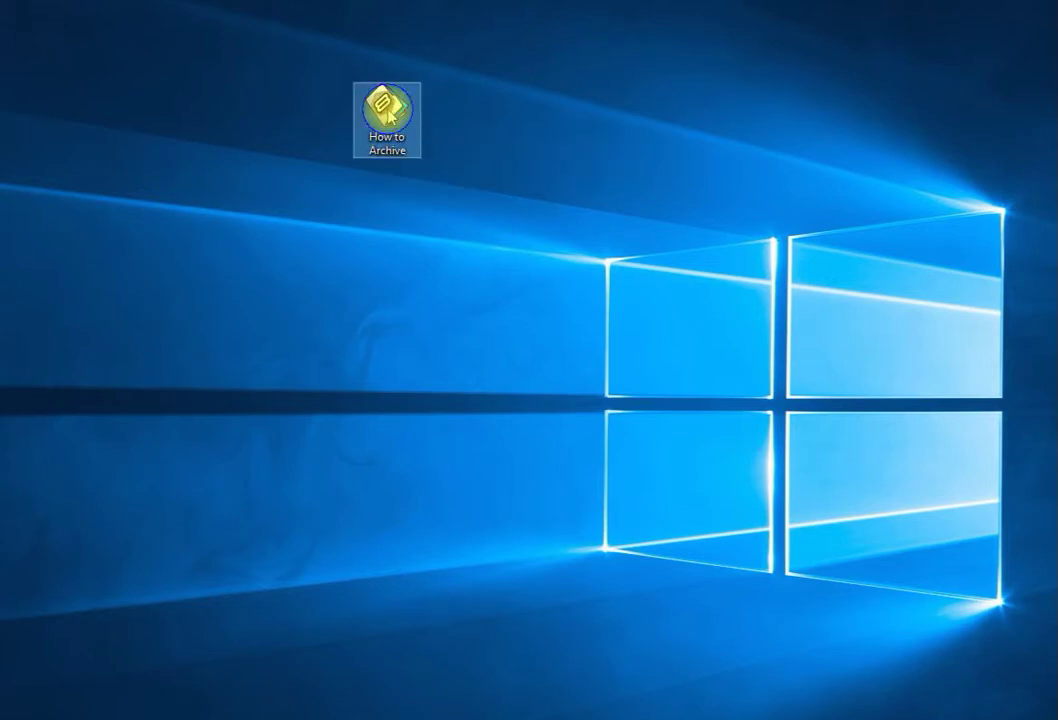
right_click(387, 106)
click(460, 130)
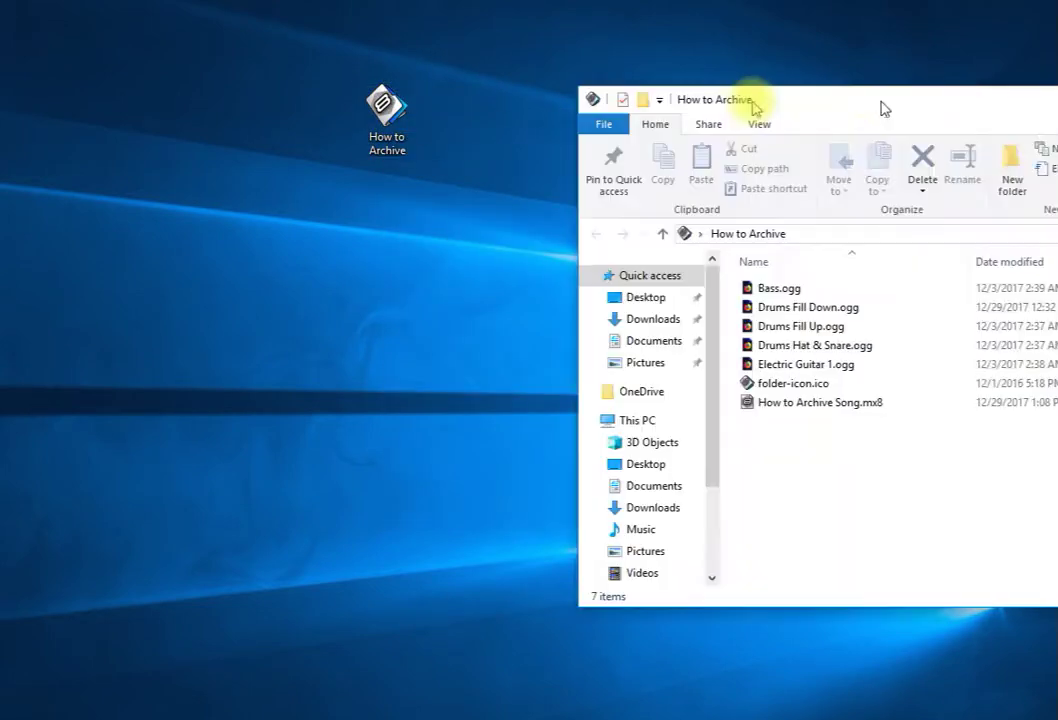
drag(880, 106, 398, 146)
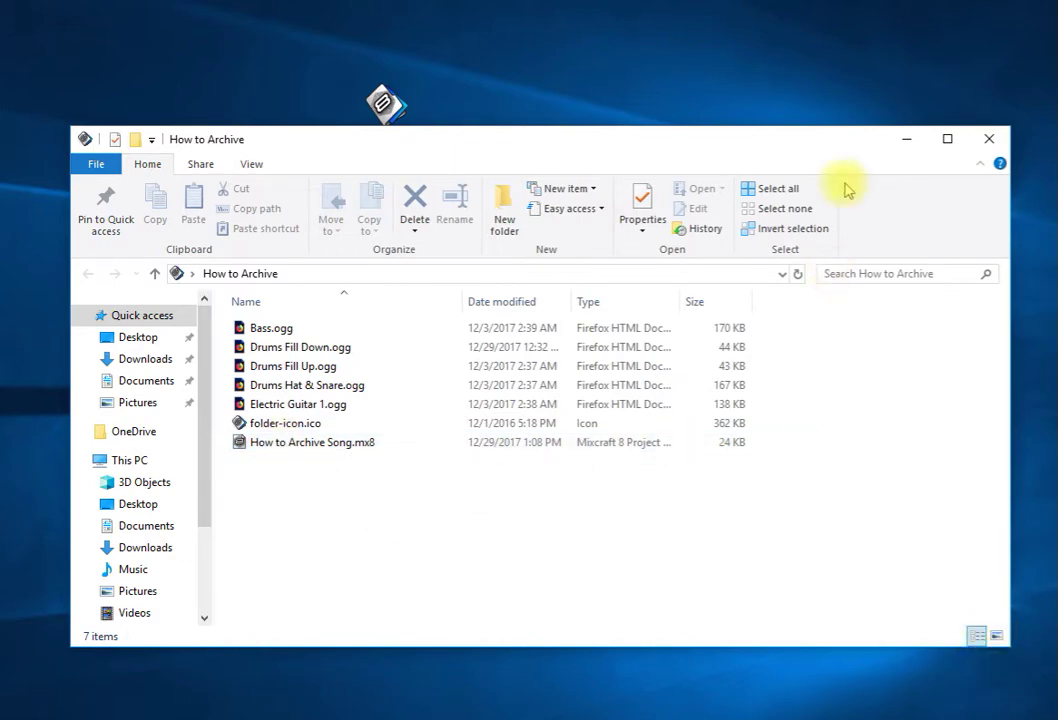
click(908, 138)
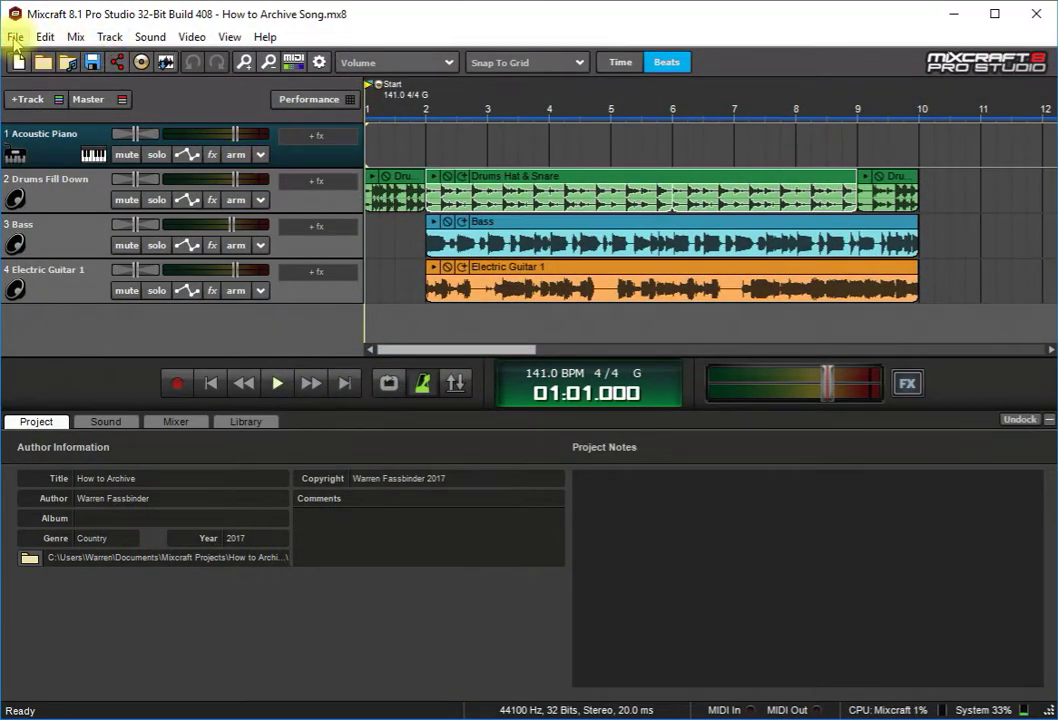
- Open the Save Zip Archive File dialog with Copy Project Files To > Zip File
click(15, 37)
mouse_move(236, 143)
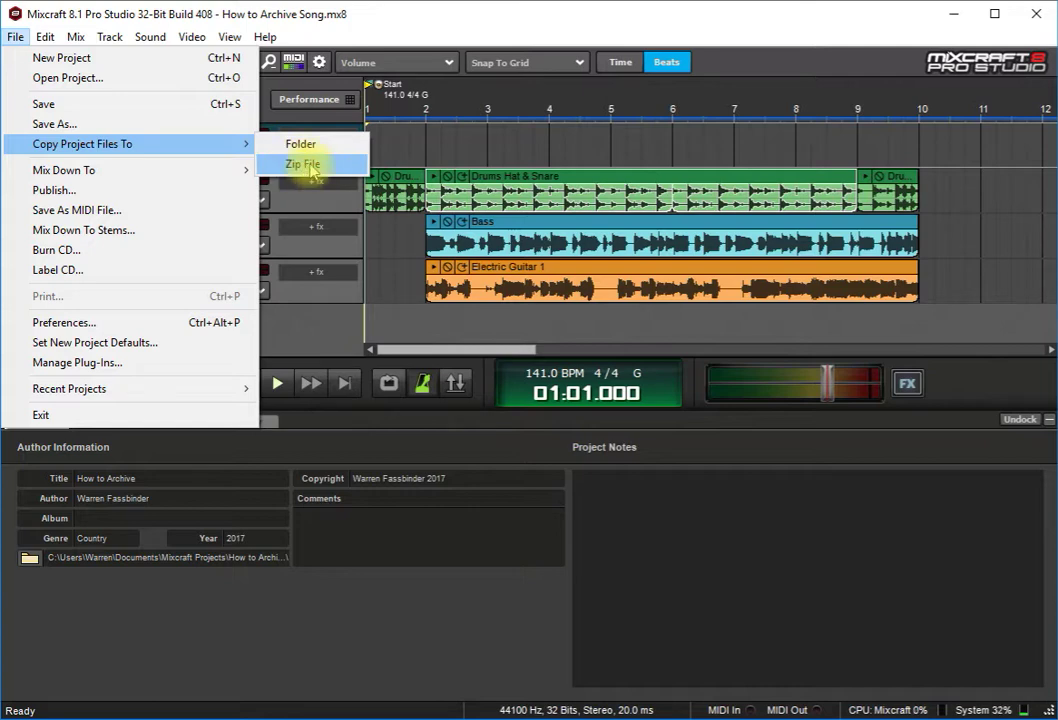
click(303, 164)
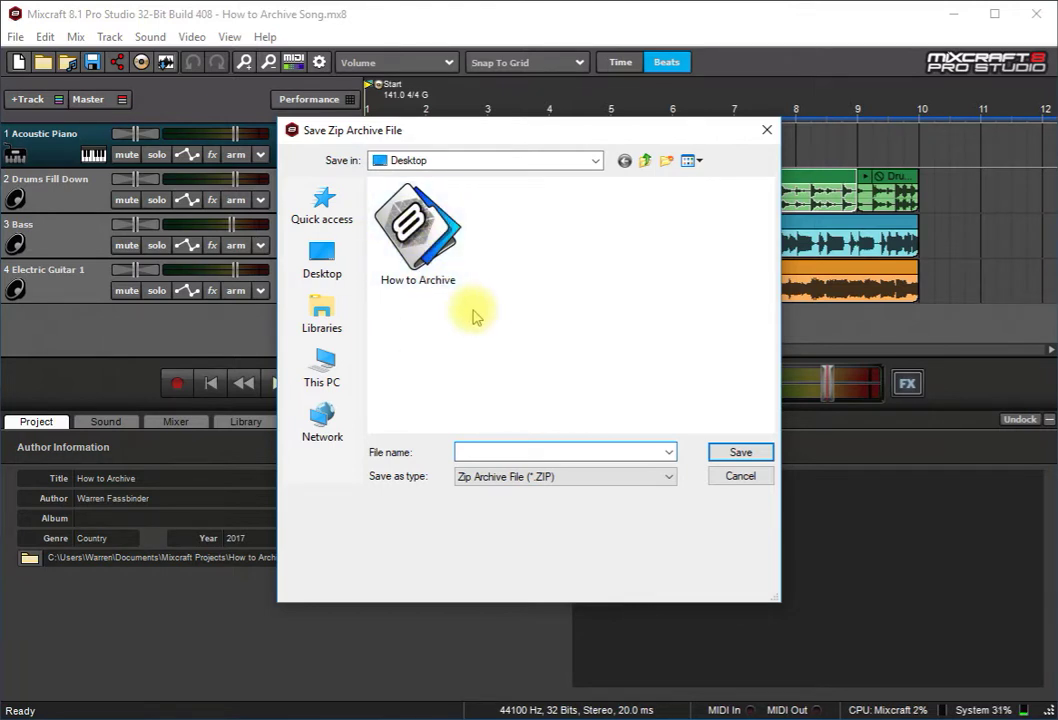
click(490, 449)
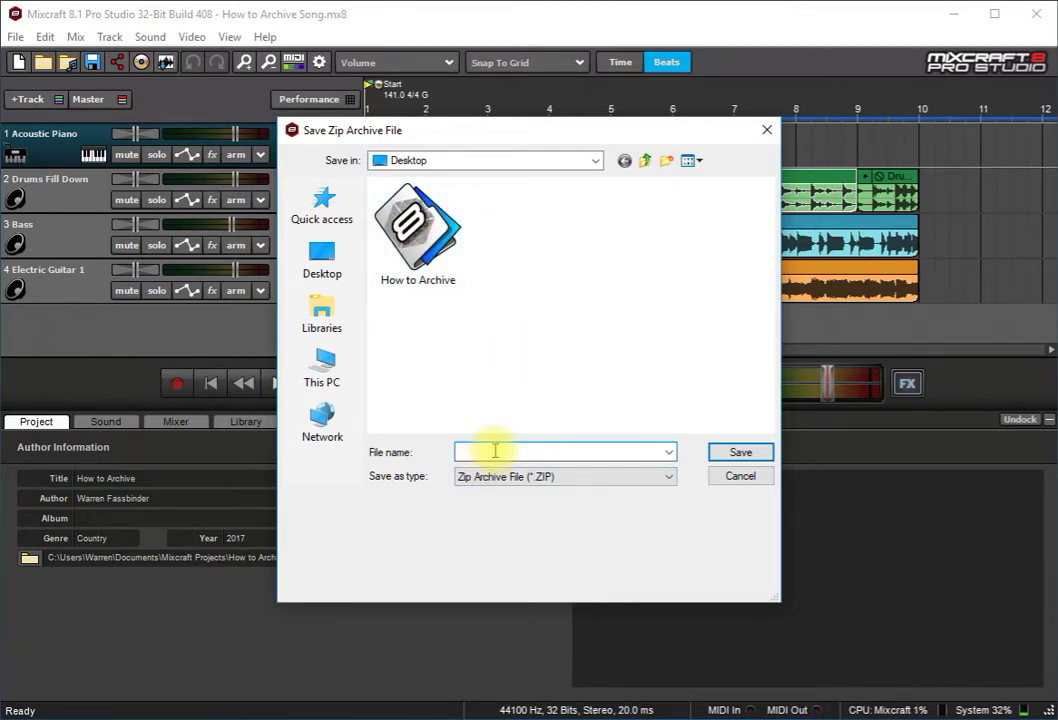
- Save the zip as 'How to Archive' inside a new 'How to Archive Zip' Desktop folder, confirming the prompts
key(ctrl+shift+n)
text(How)
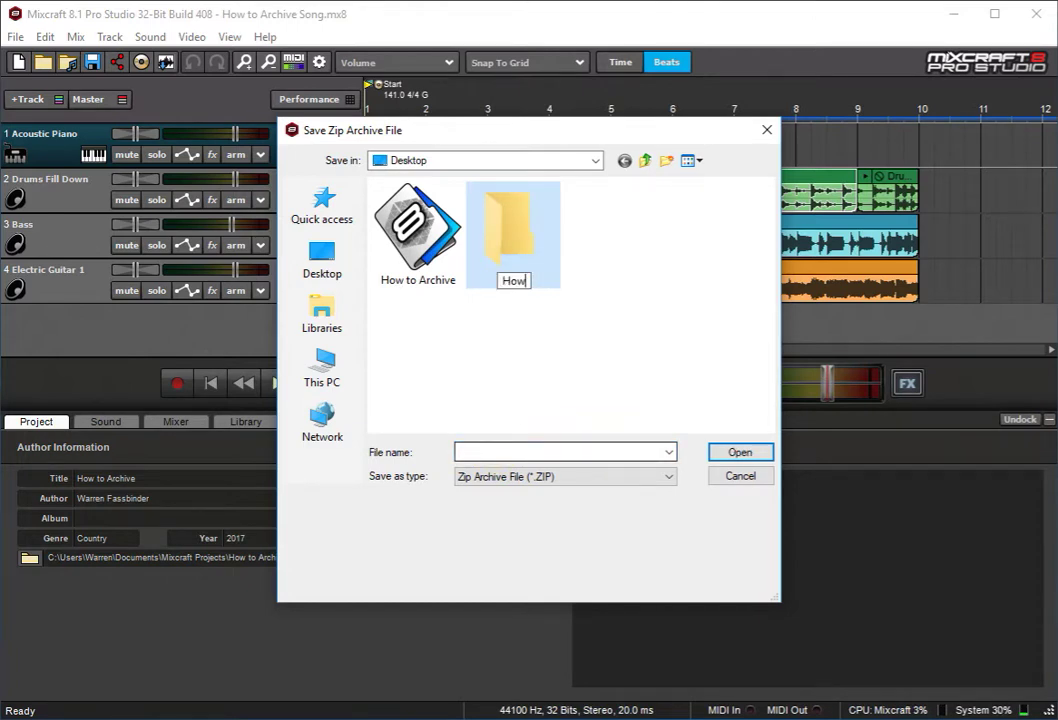
text( to A)
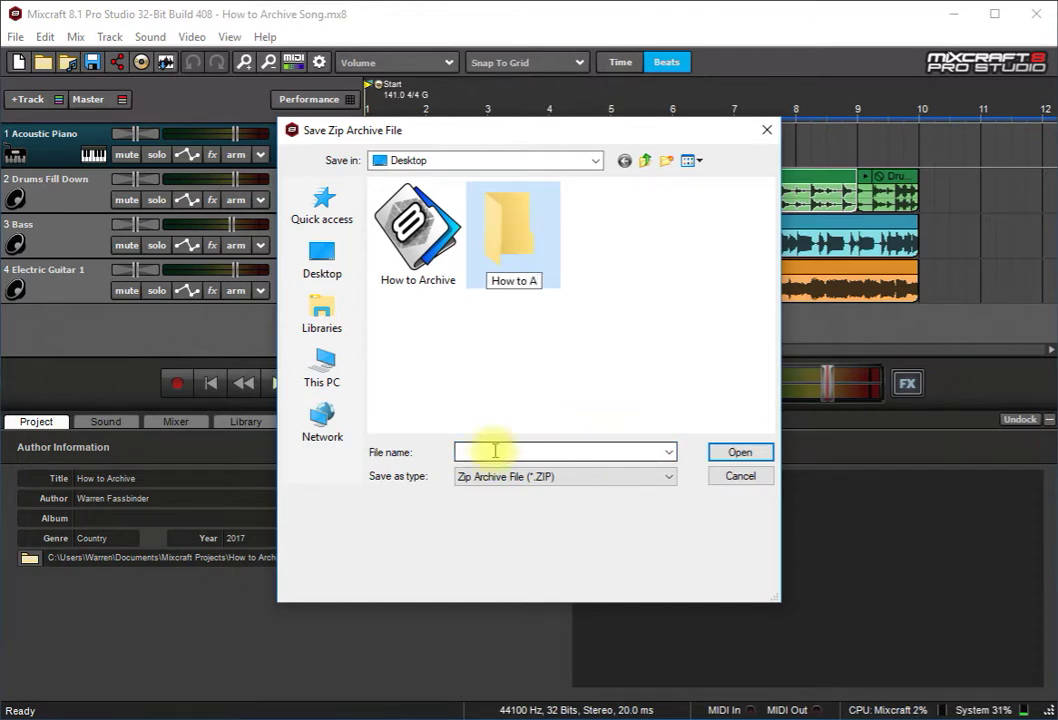
text(rchive)
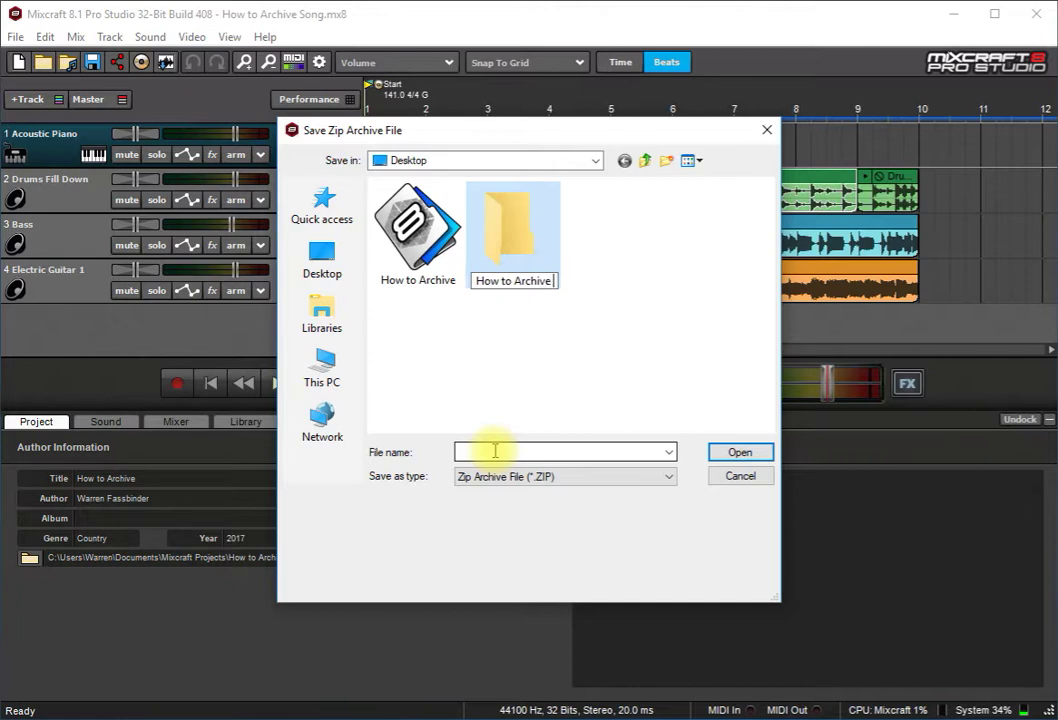
text( Zip)
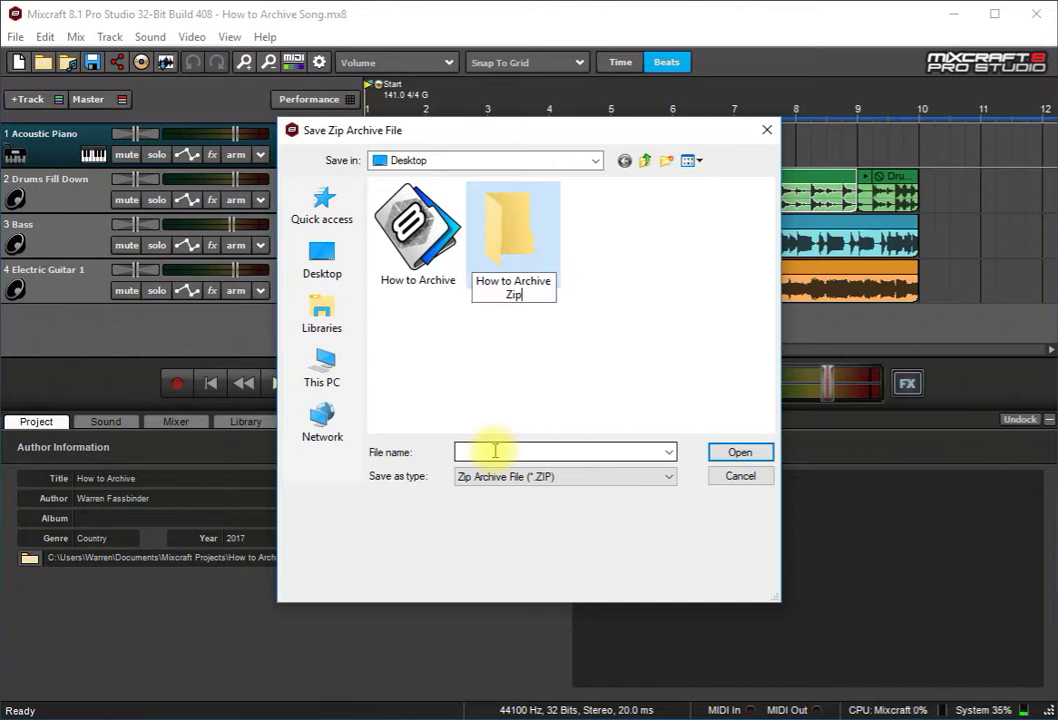
key(Return)
key(Return)
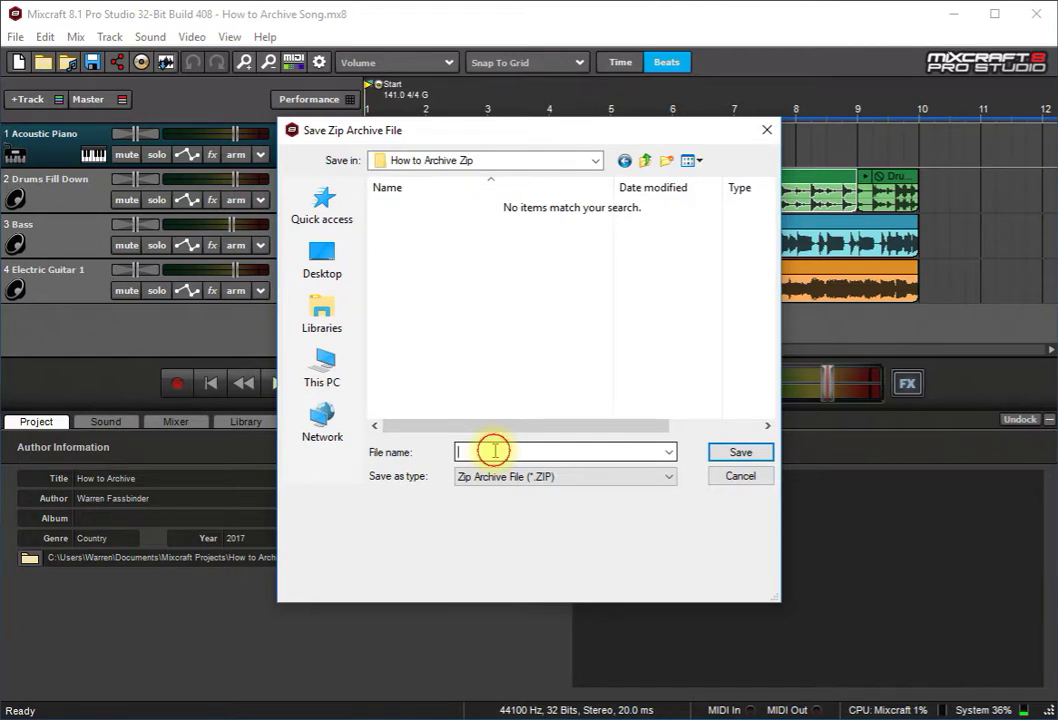
text(How to Ar)
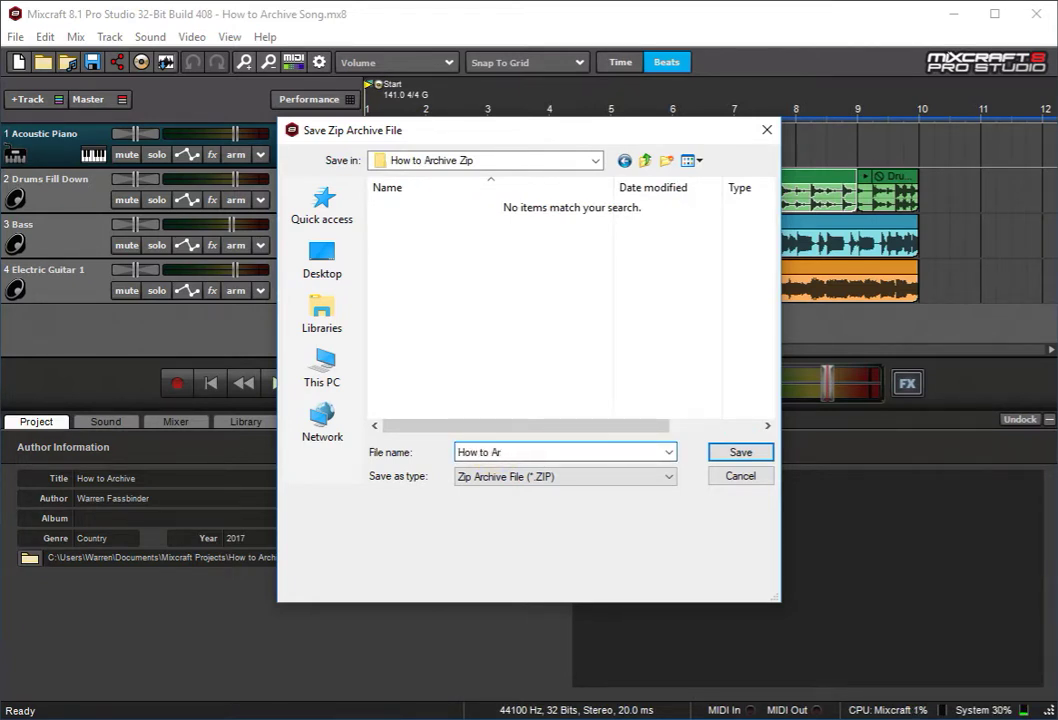
text(chive)
click(740, 452)
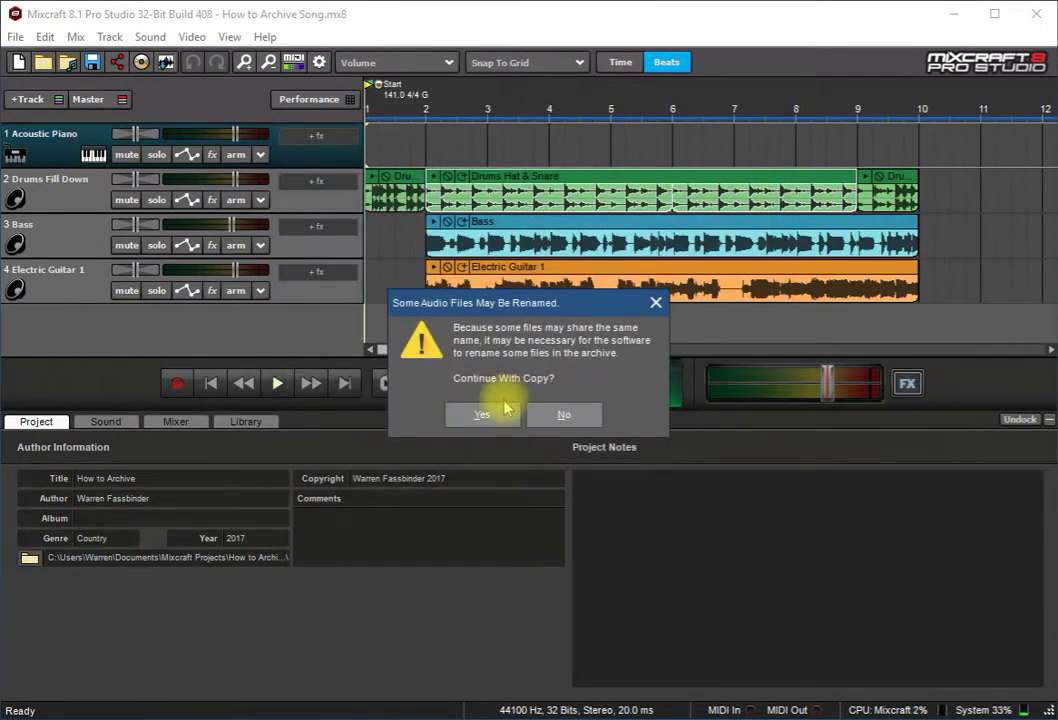
click(481, 415)
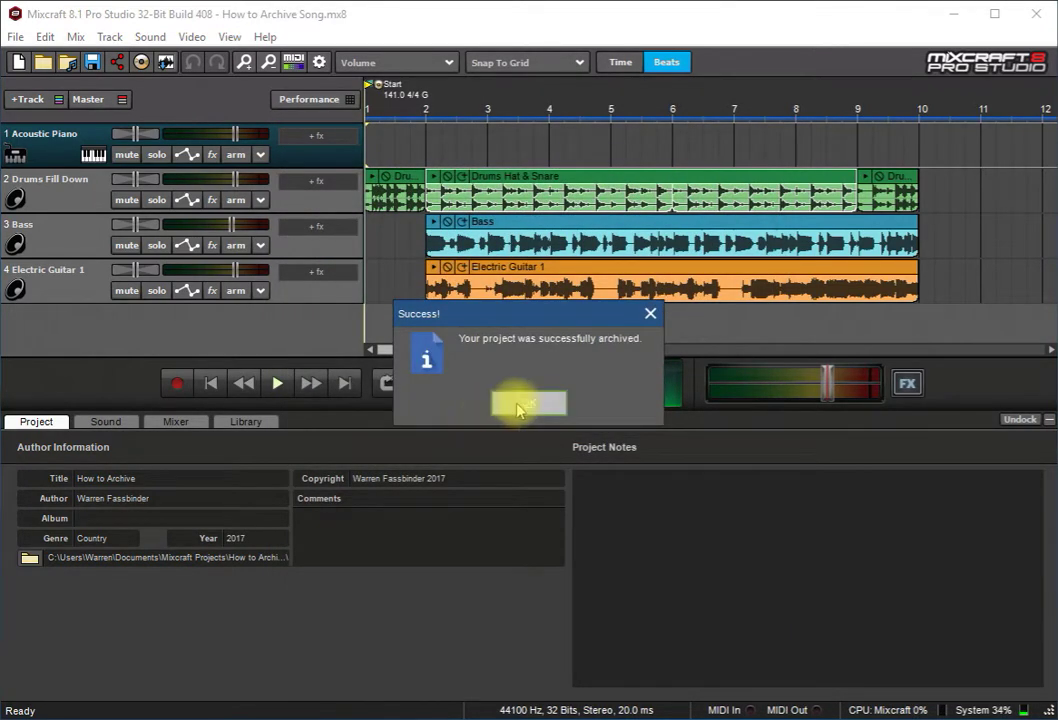
click(515, 402)
click(958, 12)
- Move How to Archive Zip below the project icon and inspect How to Archive.zip in 7-Zip
drag(260, 200, 386, 250)
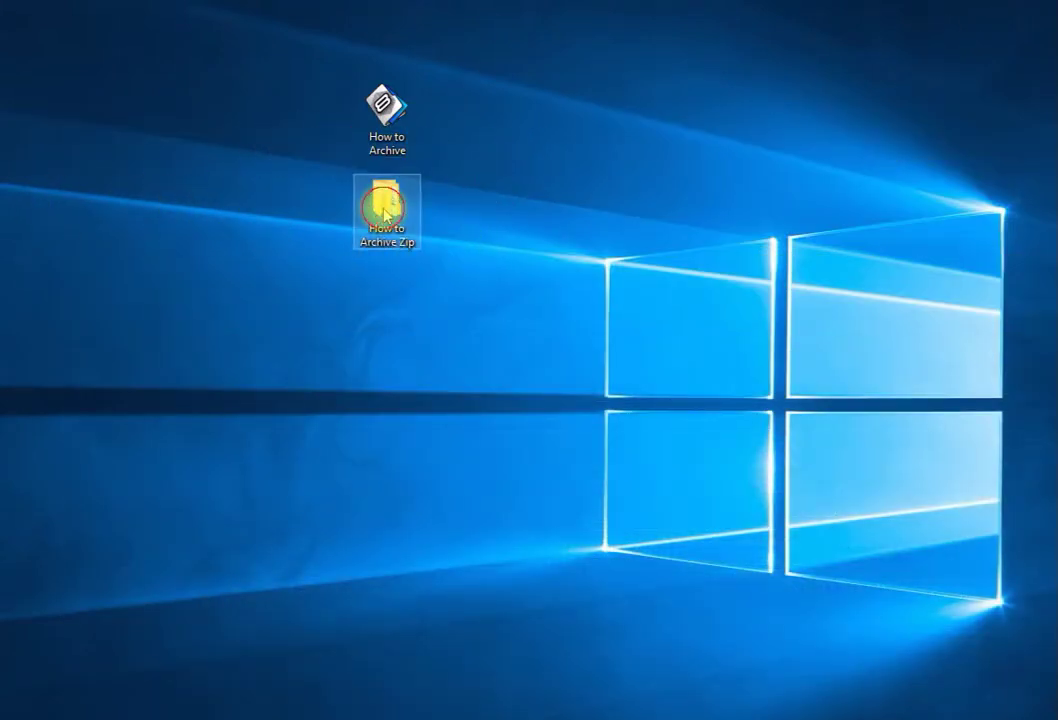
double_click(384, 245)
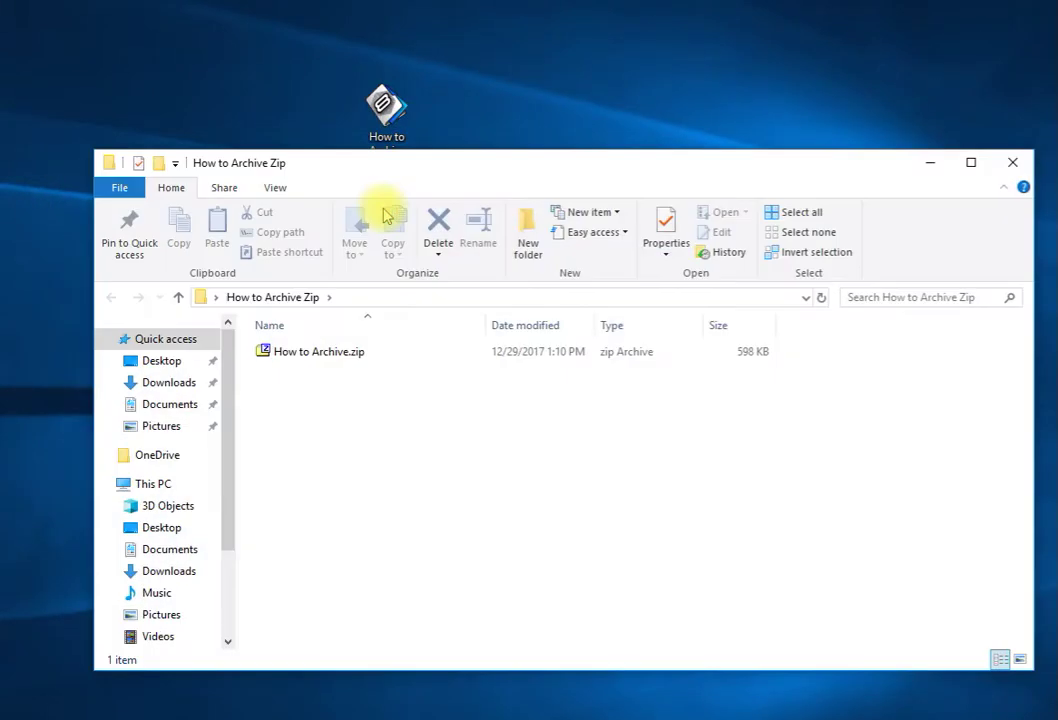
double_click(289, 357)
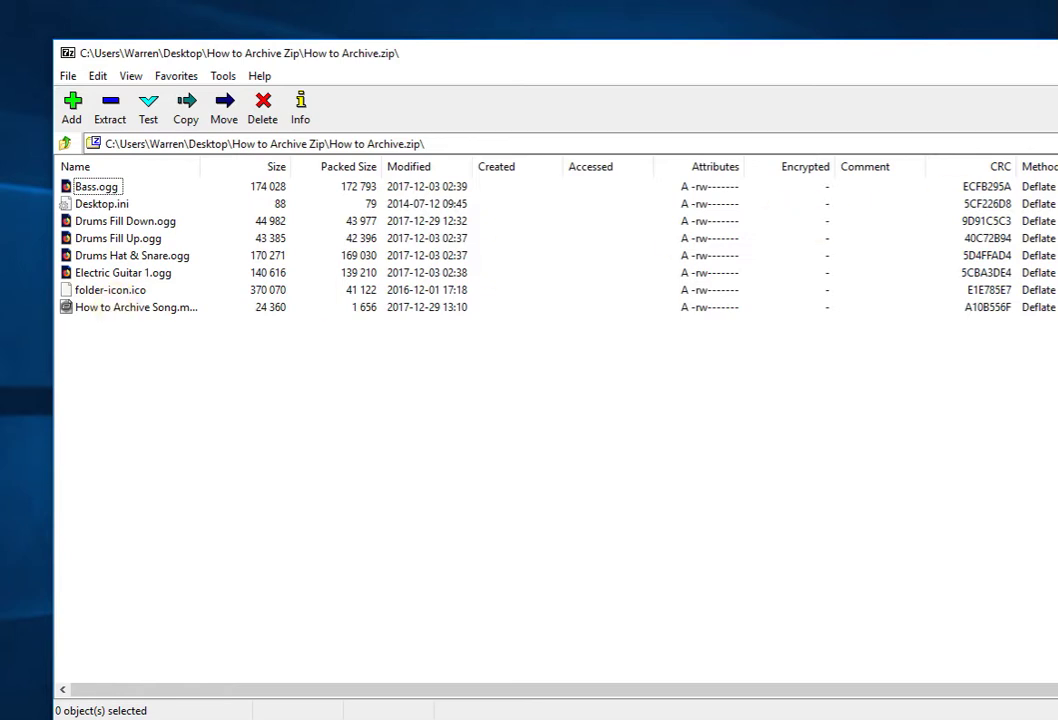
drag(1057, 719, 1005, 678)
click(978, 55)
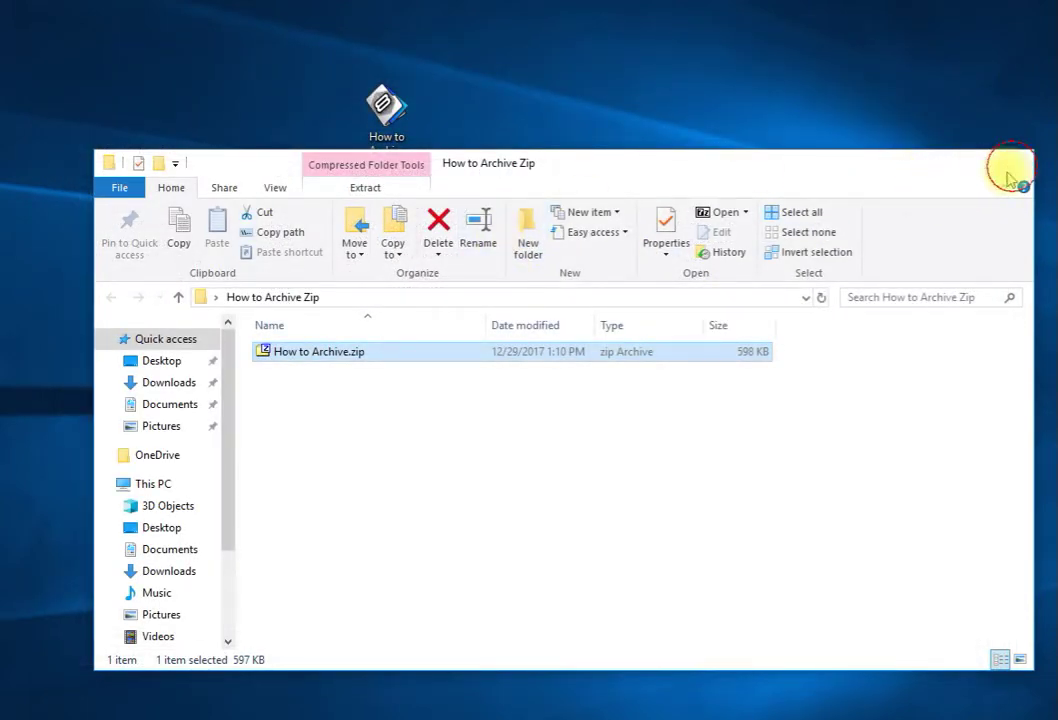
click(1011, 166)
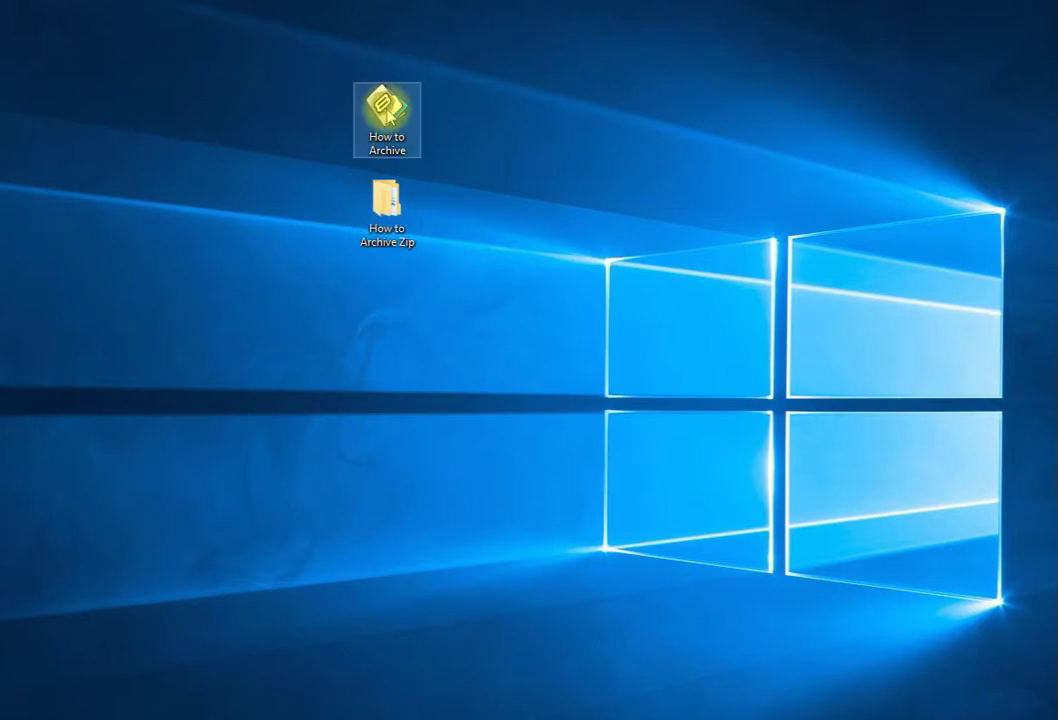
- Reopen the How to Archive Zip folder and review How to Archive.zip's contents in 7-Zip
click(387, 205)
click(383, 168)
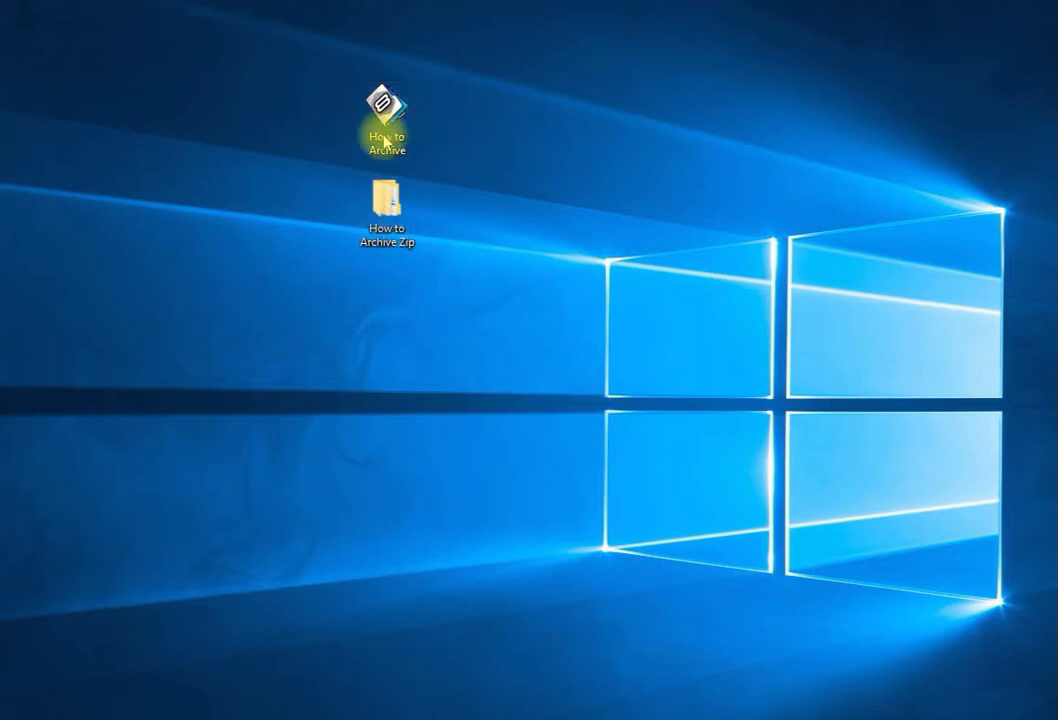
double_click(388, 208)
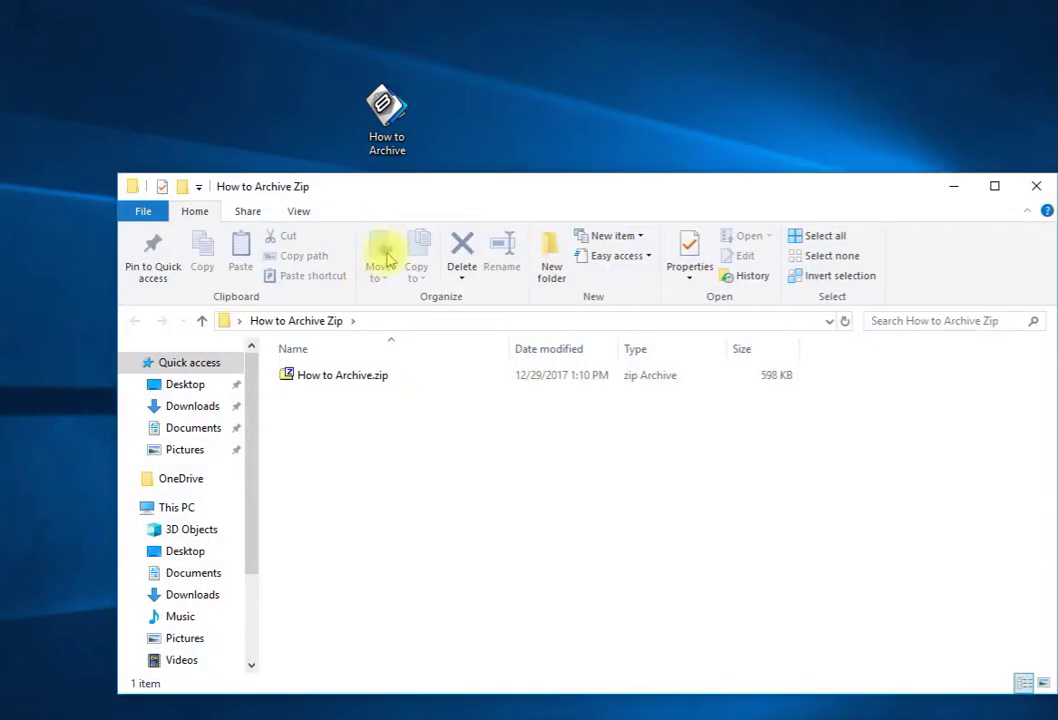
drag(443, 190, 394, 105)
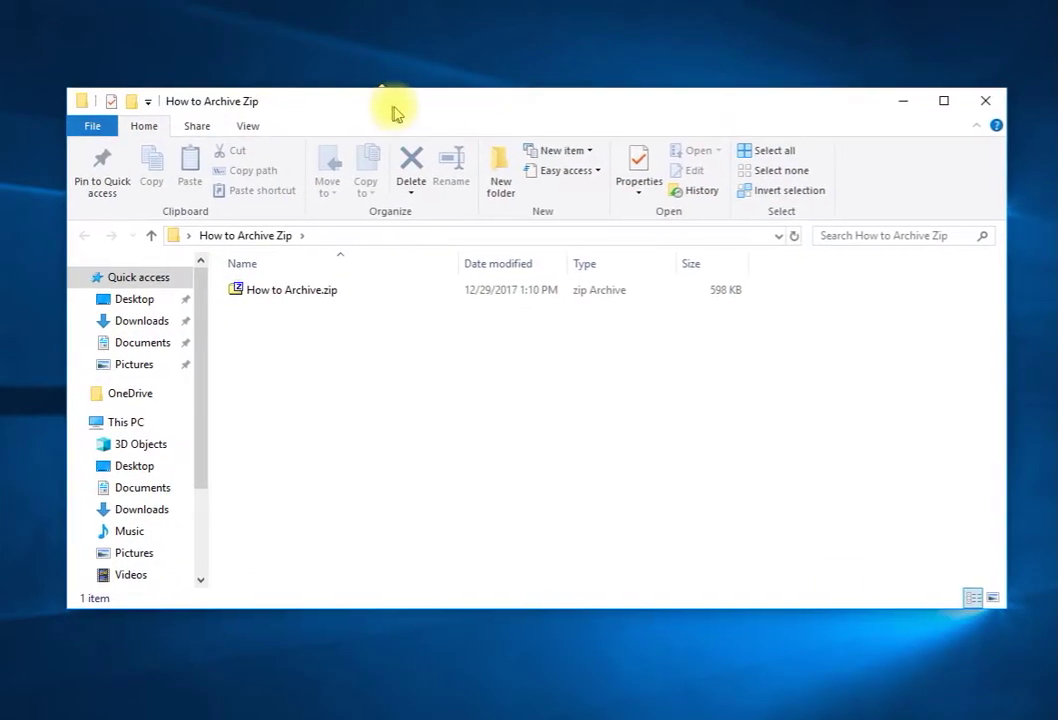
double_click(277, 298)
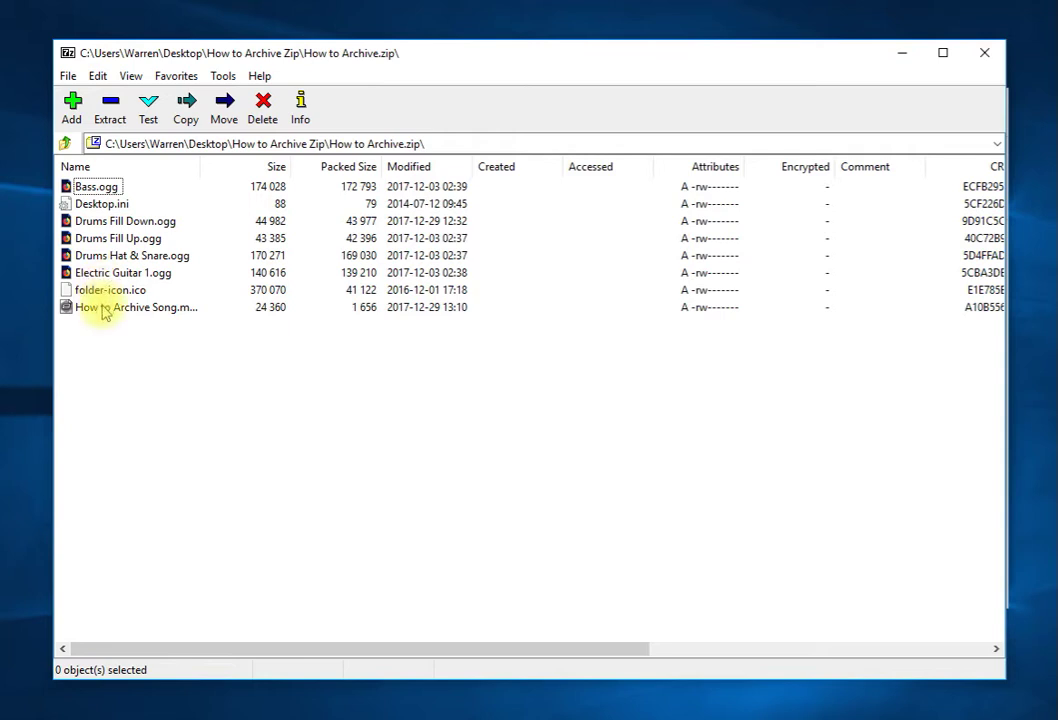
click(982, 53)
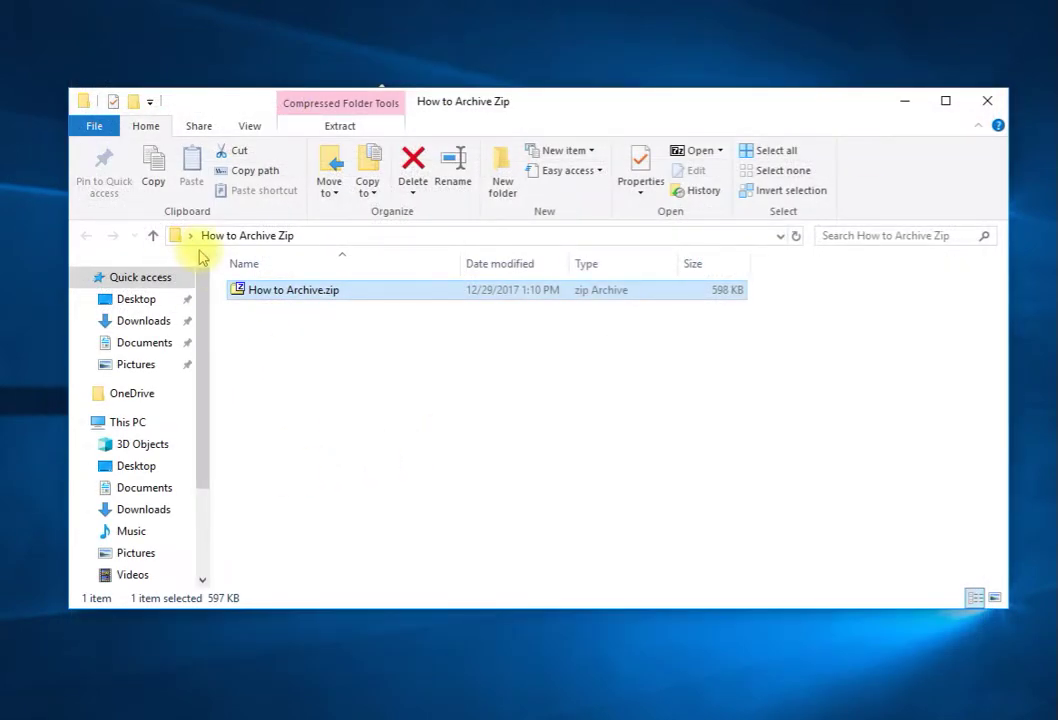
right_click(243, 293)
- Unpack How to Archive.zip with 7-Zip Extract Here into How to Archive Zip, then close Explorer
mouse_move(285, 323)
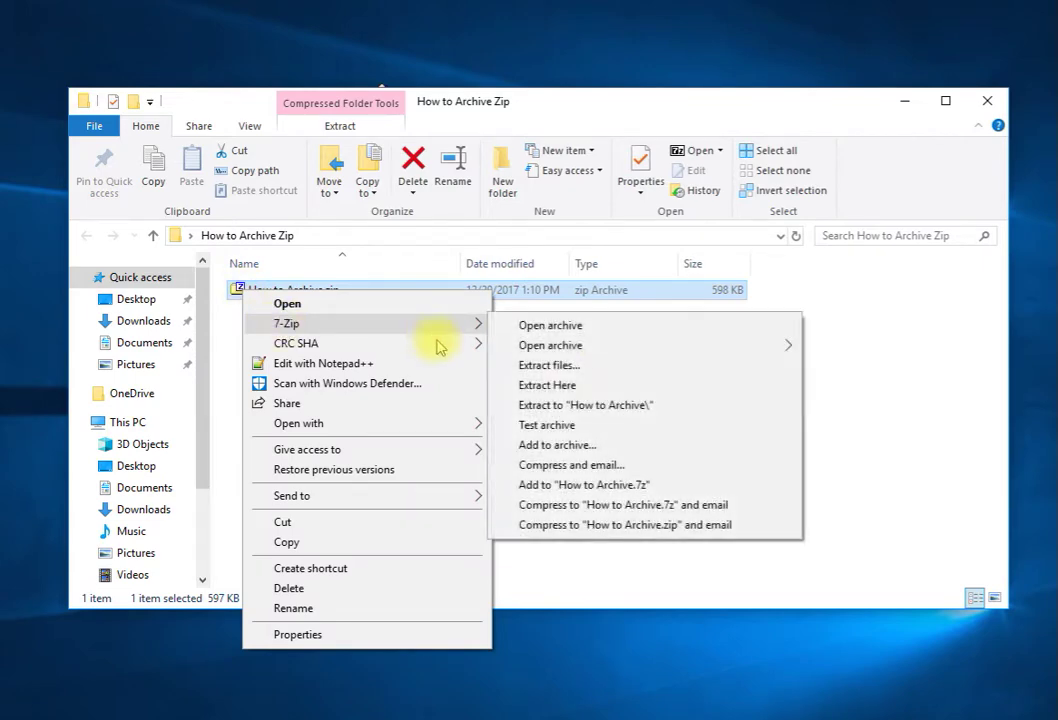
click(578, 386)
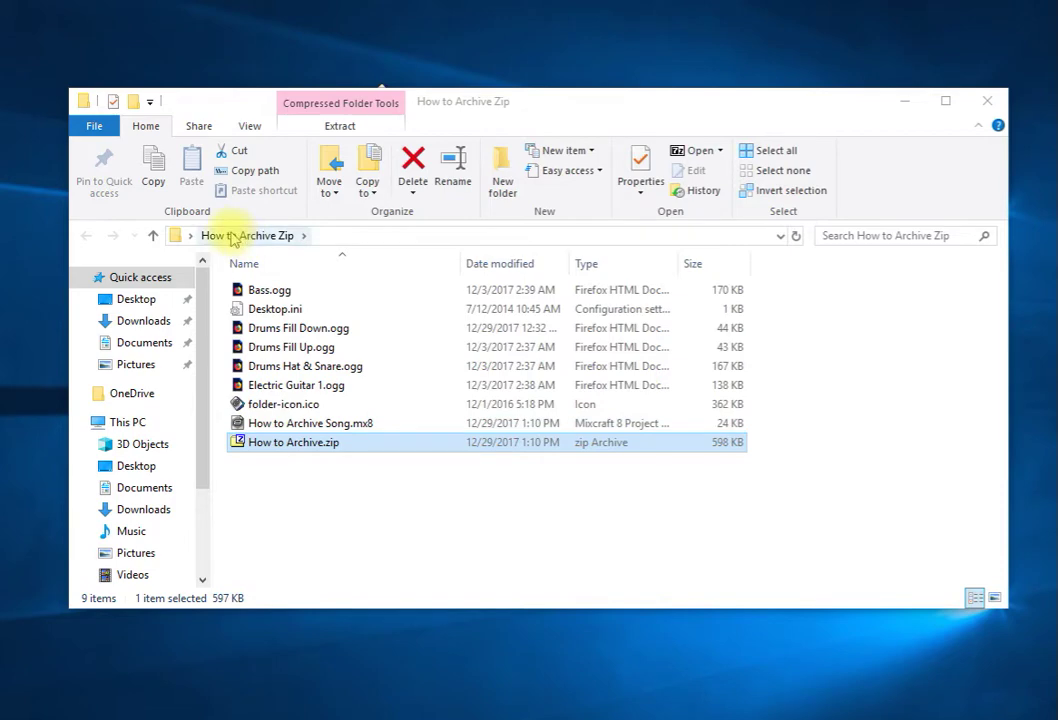
click(988, 107)
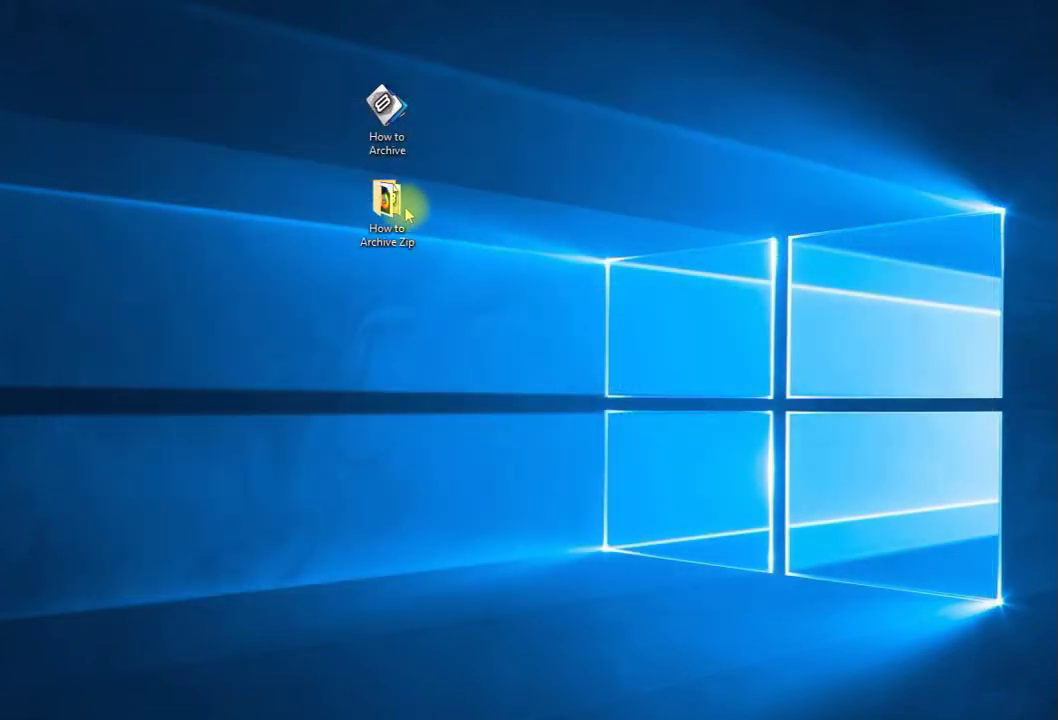
mouse_move(380, 205)
mouse_down()
mouse_move(619, 189)
mouse_move(392, 210)
mouse_up()
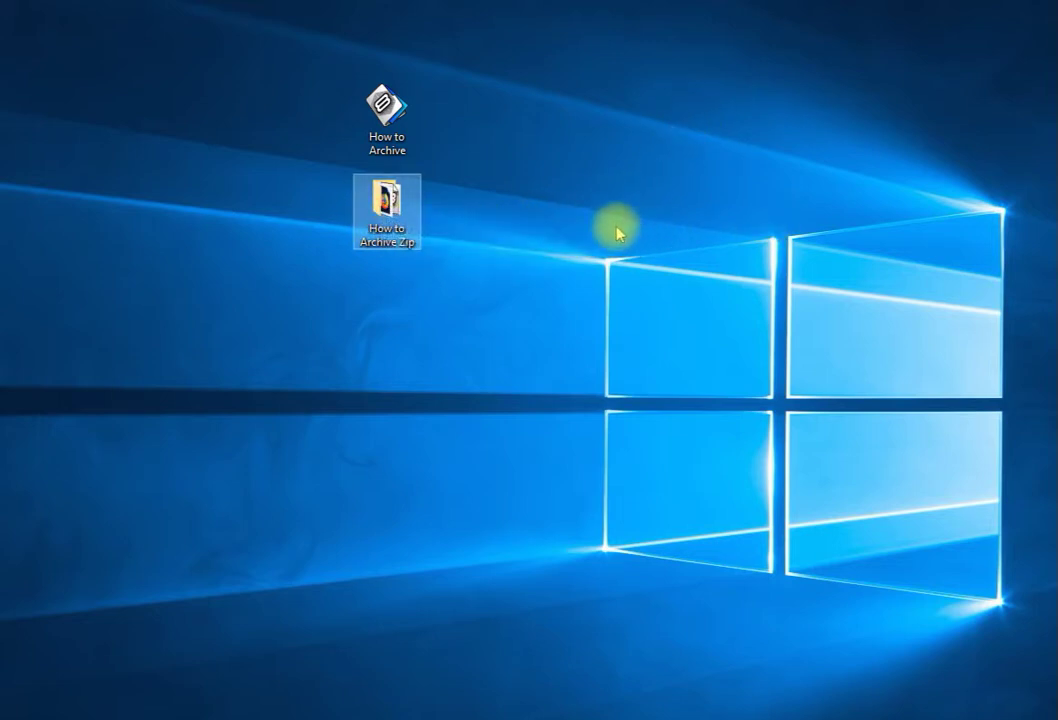
mouse_move(405, 218)
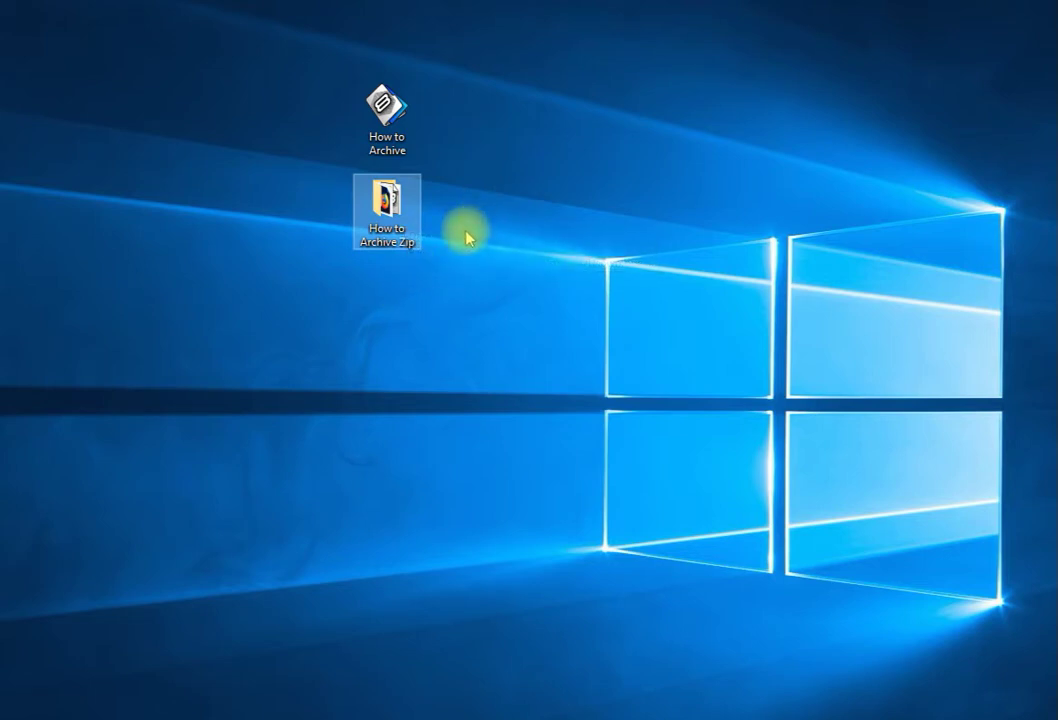